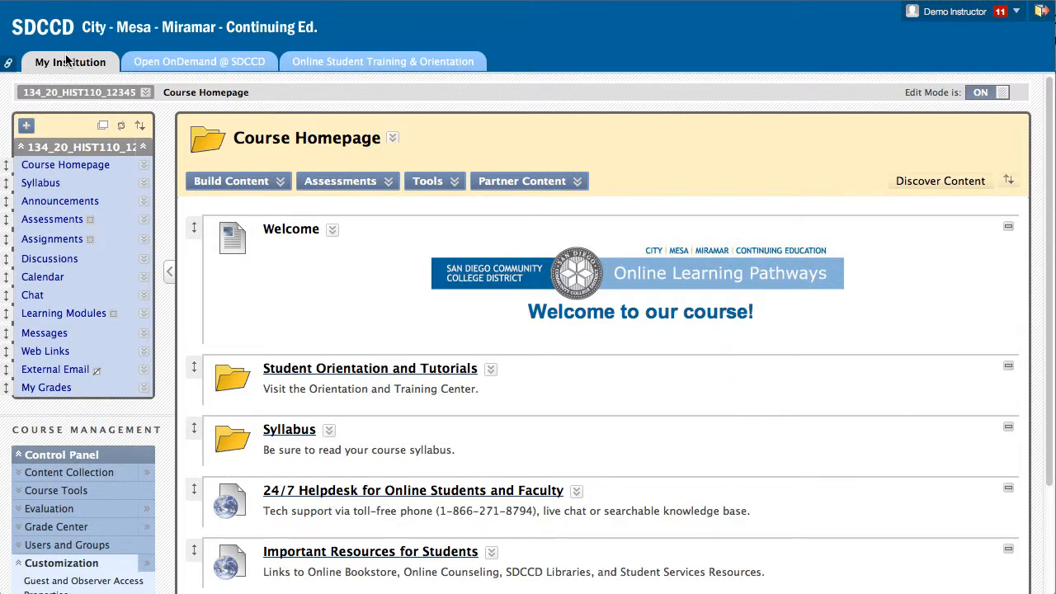
Enter the 134_20_HIST110_12345 course from the institution's course list and open its Properties page under Customization.
left_click(68, 60)
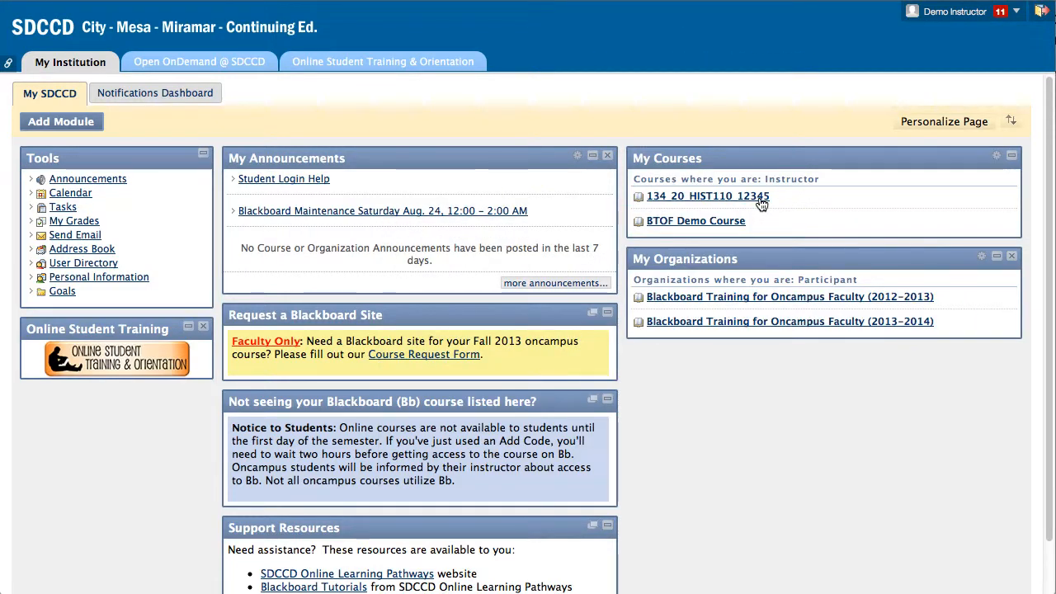
left_click(760, 199)
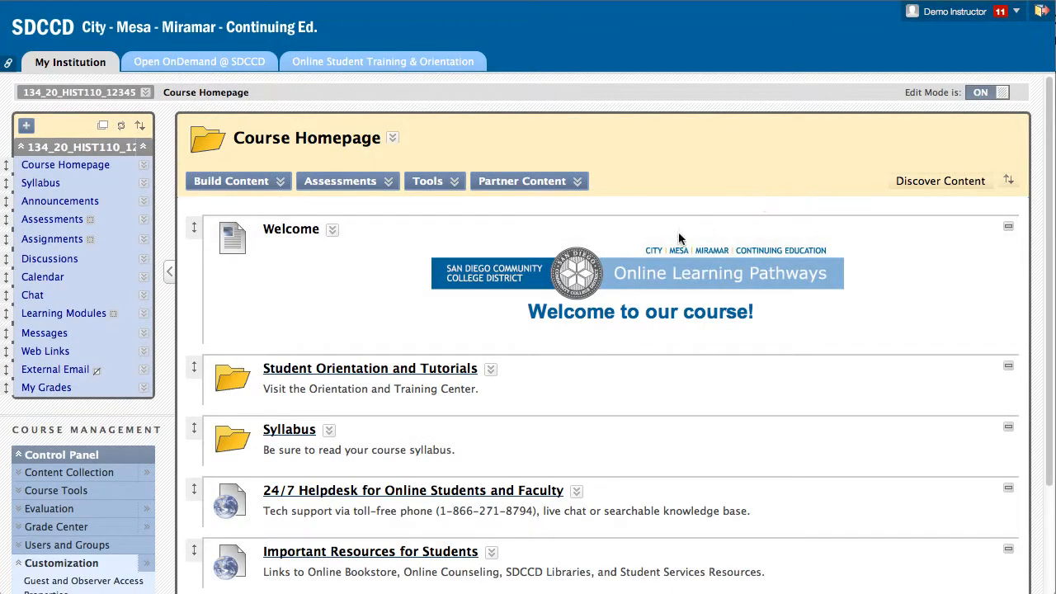
scroll(96, 569, "down", 2)
left_click(79, 487)
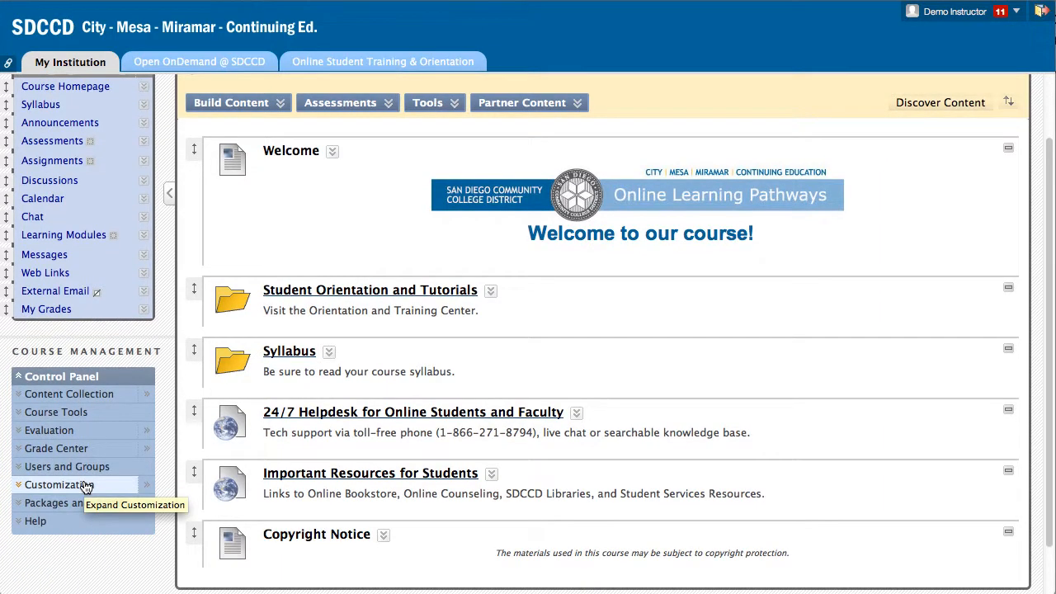
left_click(82, 493)
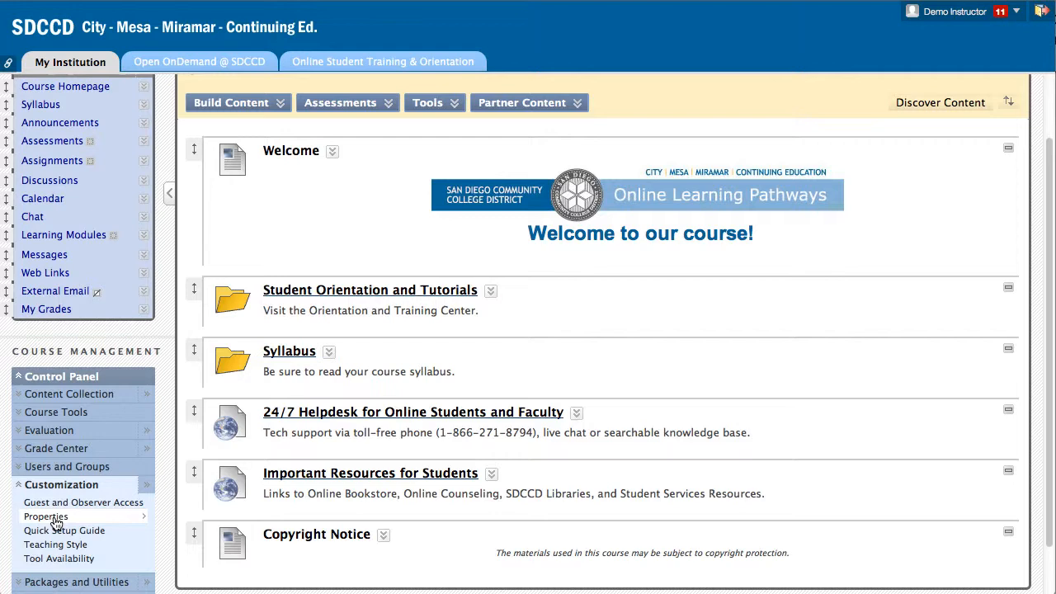
left_click(51, 518)
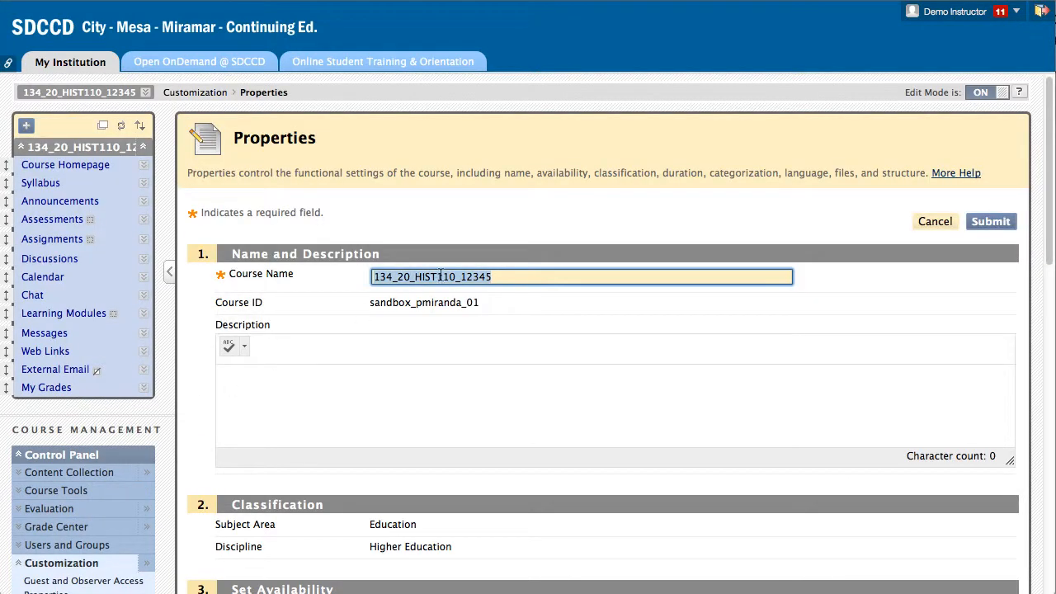
Rename the course as History 110 Fall 2013 12345 and submit the properties.
type("Histo")
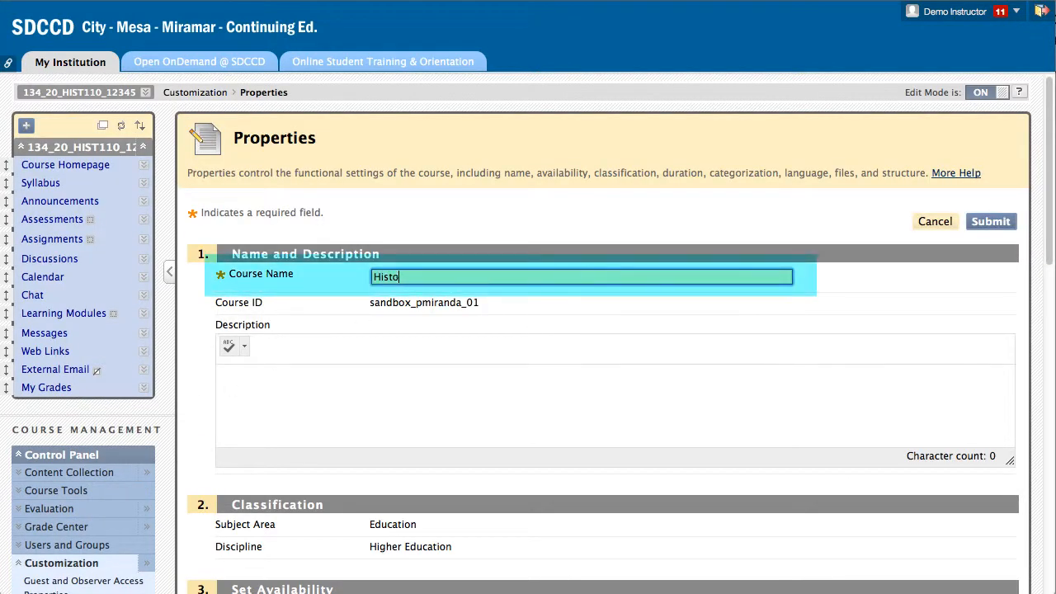
type("ry 110 Fall 2013")
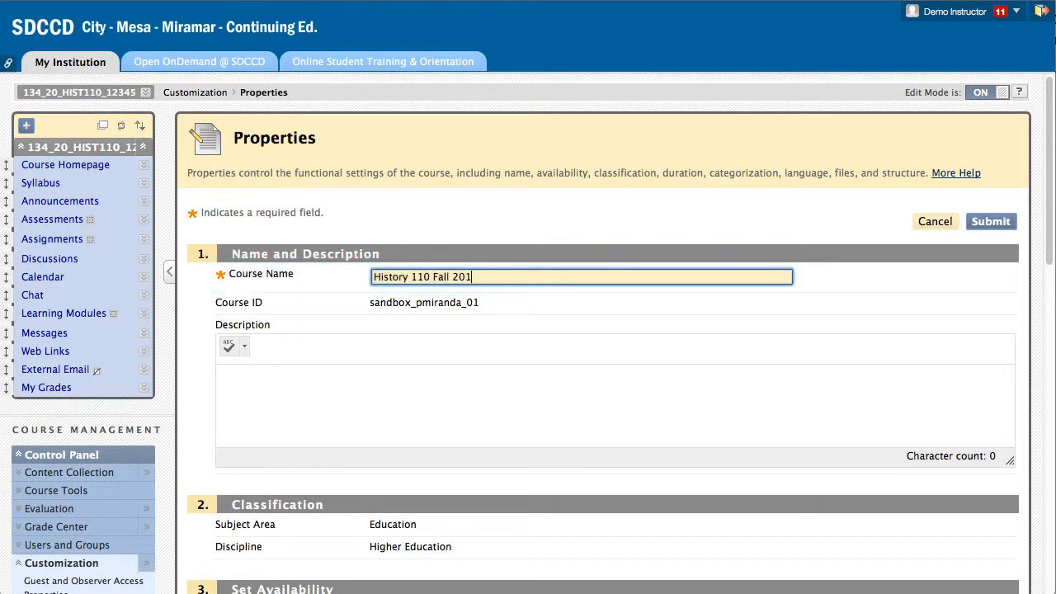
type(" 12345")
left_click(1005, 221)
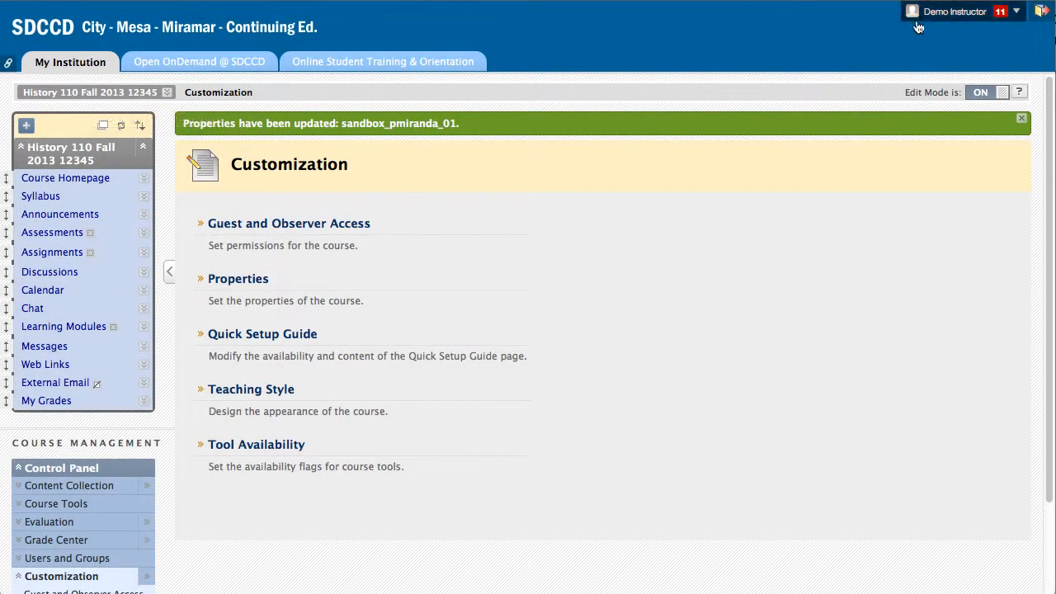
Return to the course list, enter History 110 Fall 2013 12345, and open its Teaching Style settings.
left_click(960, 21)
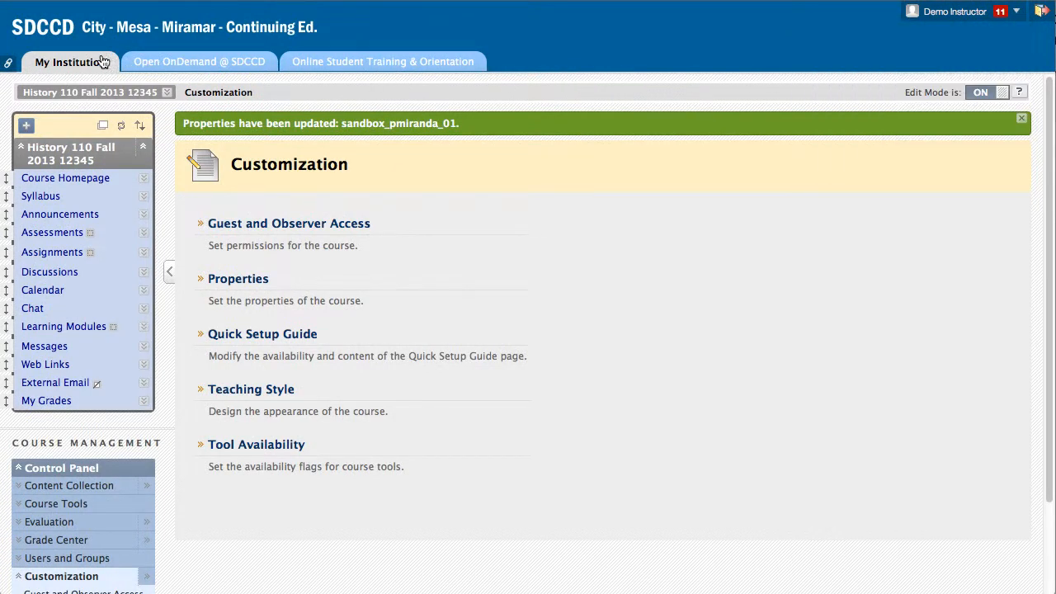
left_click(81, 62)
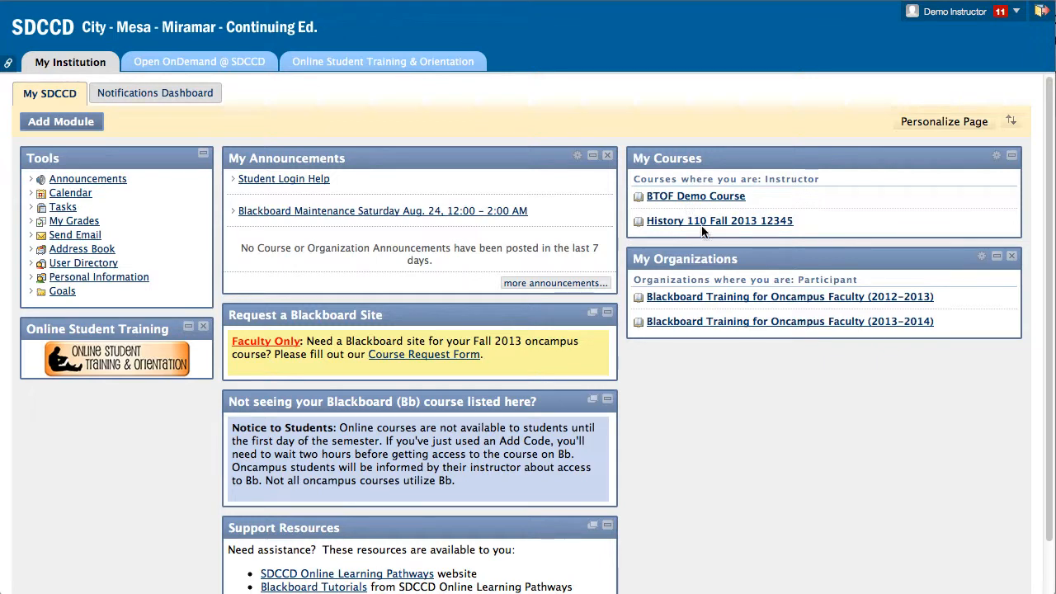
left_click(703, 223)
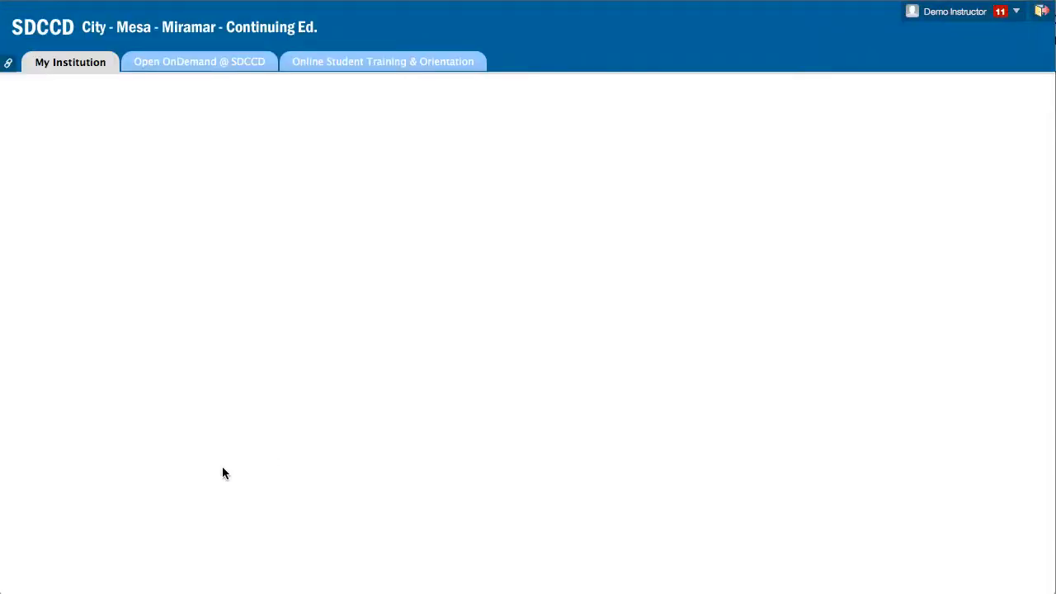
scroll(222, 466, "down", 3)
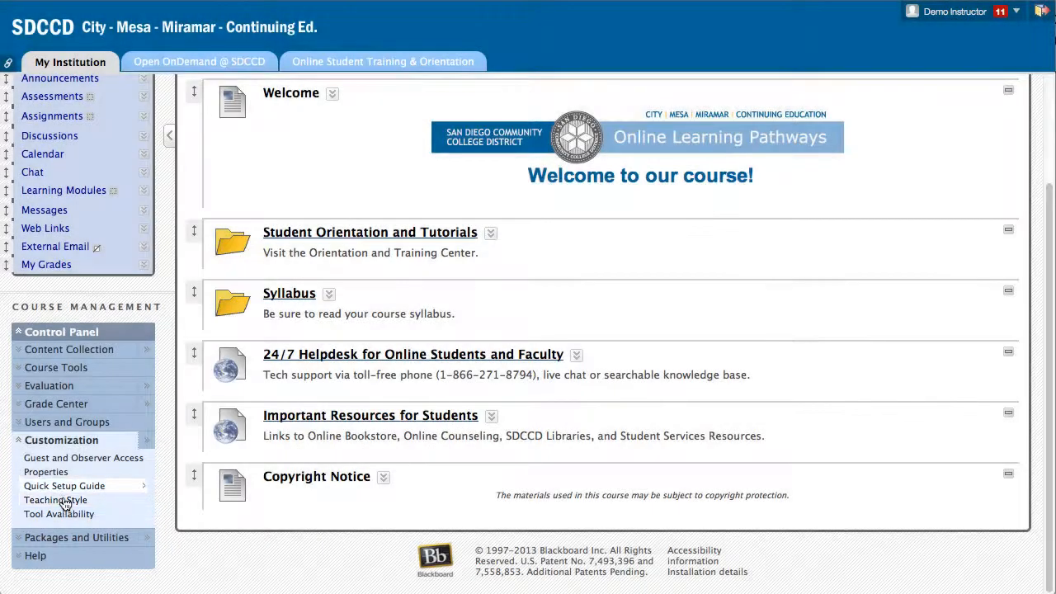
left_click(63, 500)
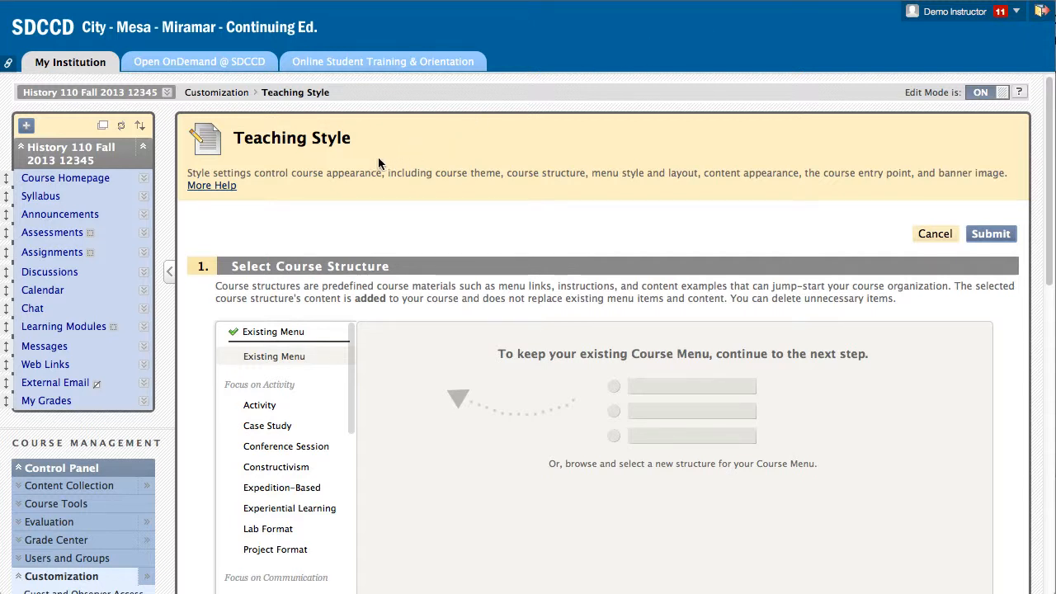
left_click(70, 177)
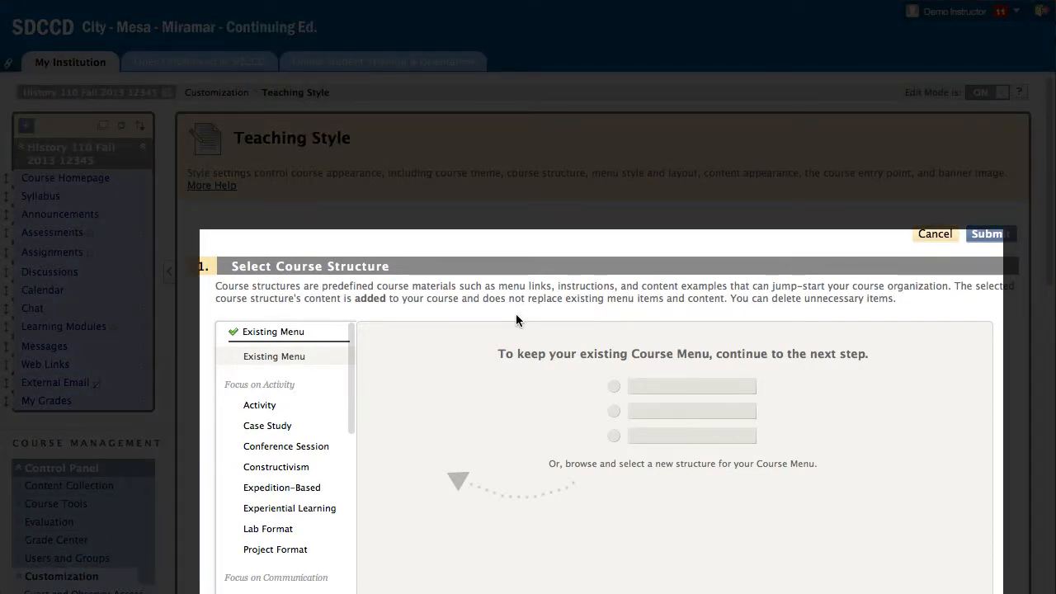
scroll(515, 315, "down", 3)
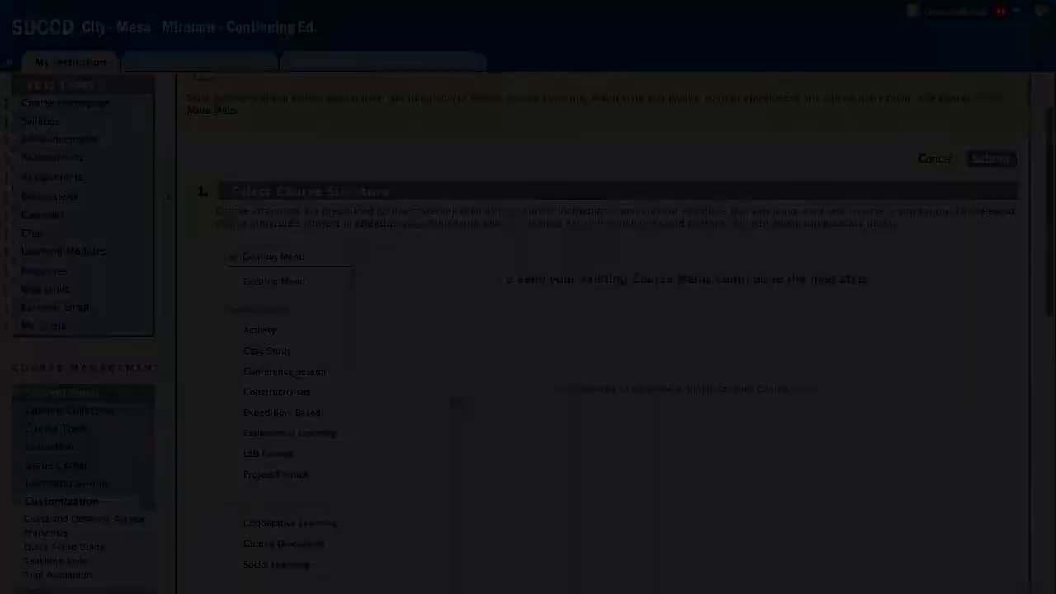
left_click_drag(1052, 234, 1053, 322)
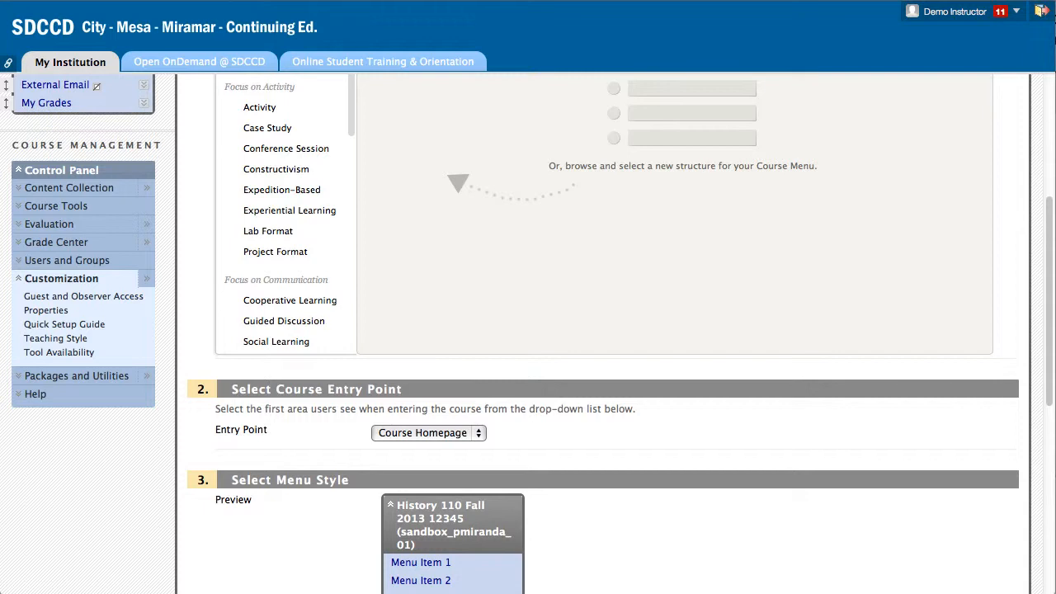
scroll(1039, 325, "up", 5)
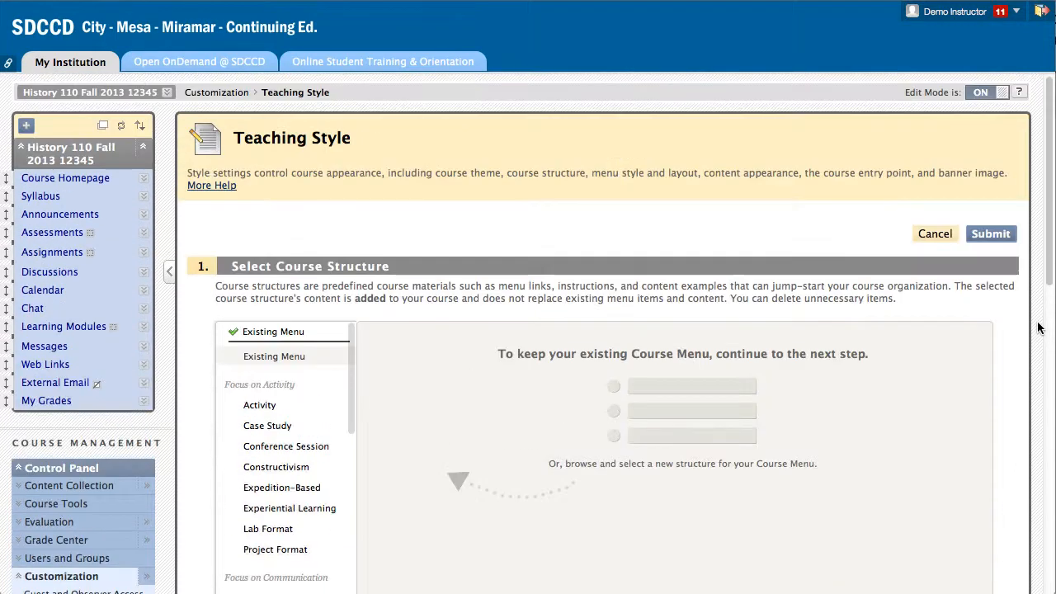
Re-enter the History 110 course from the course list to view its entry page, and reopen Teaching Style.
left_click(98, 63)
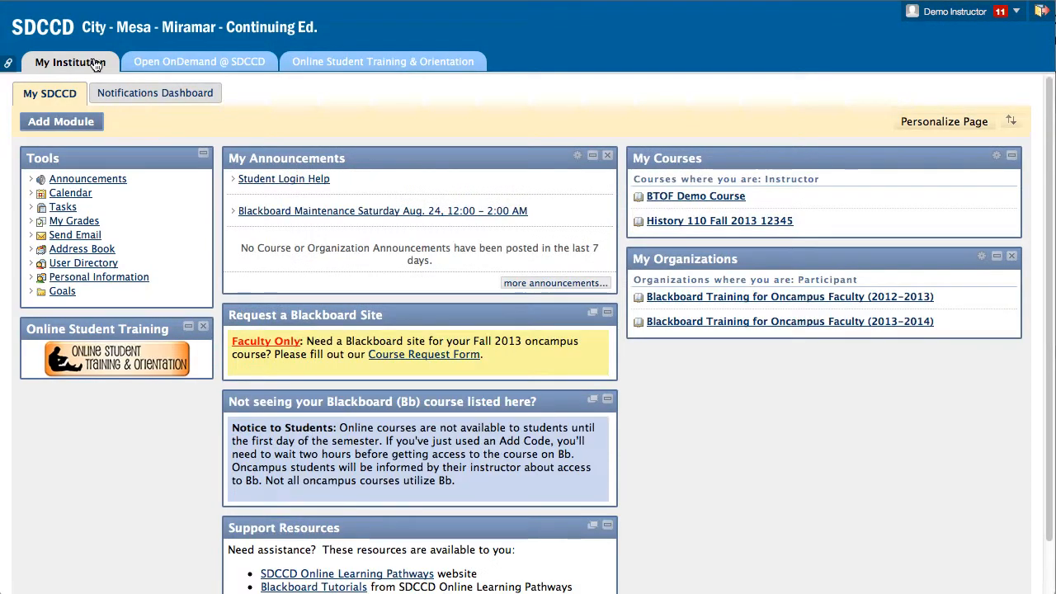
left_click(683, 223)
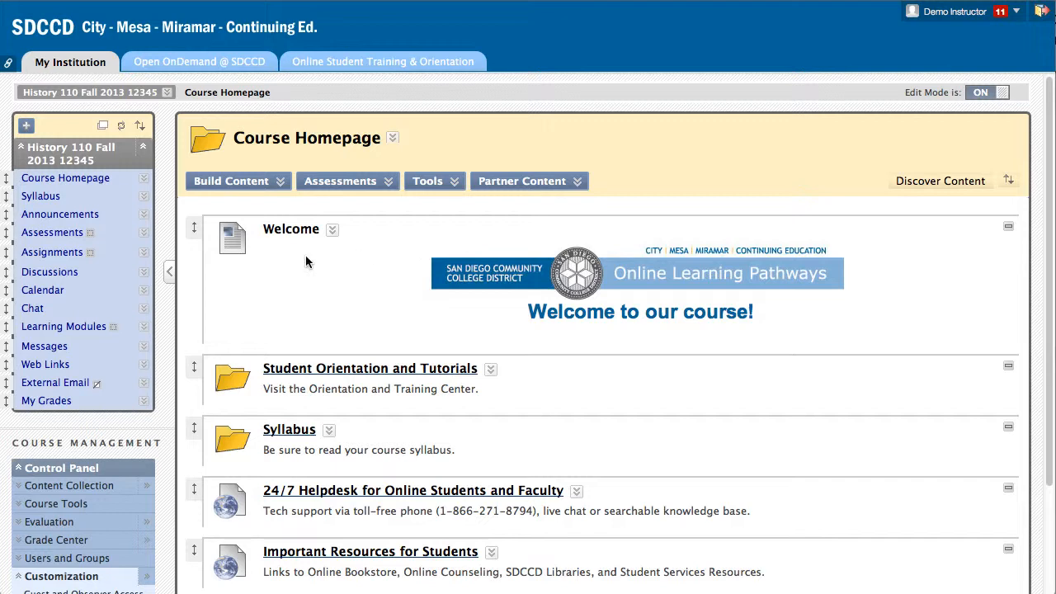
scroll(198, 305, "down", 3)
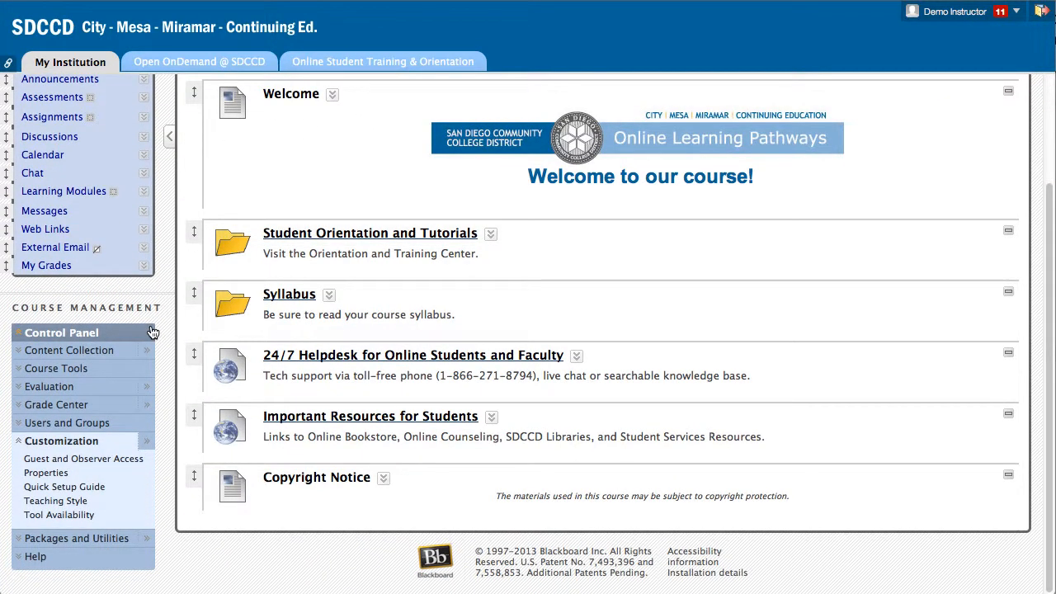
left_click(64, 502)
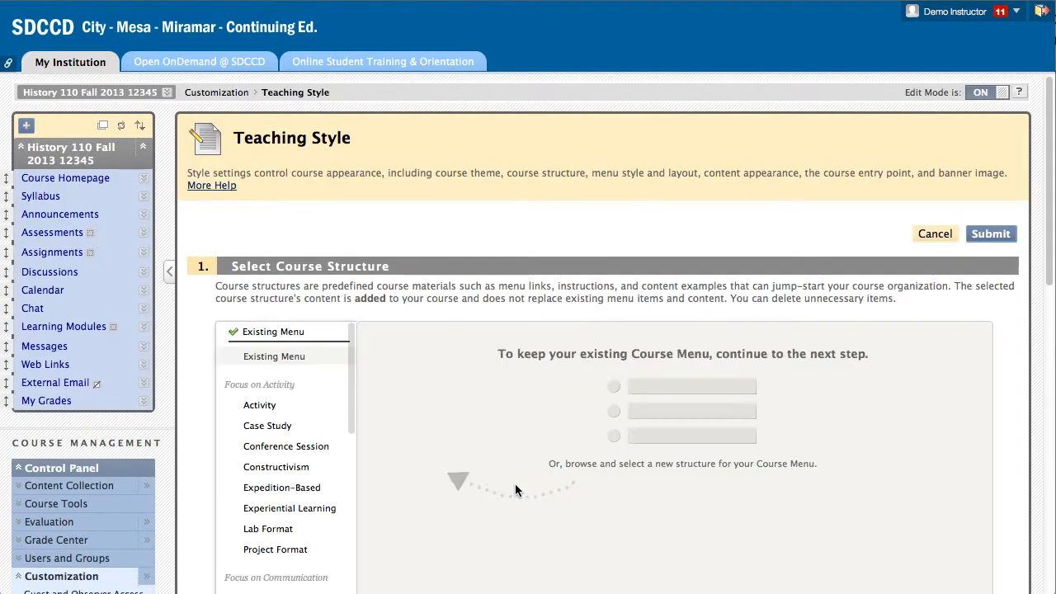
Set the course entry point to Announcements, submit the style, and re-enter the History 110 course from the course list.
scroll(515, 490, "down", 5)
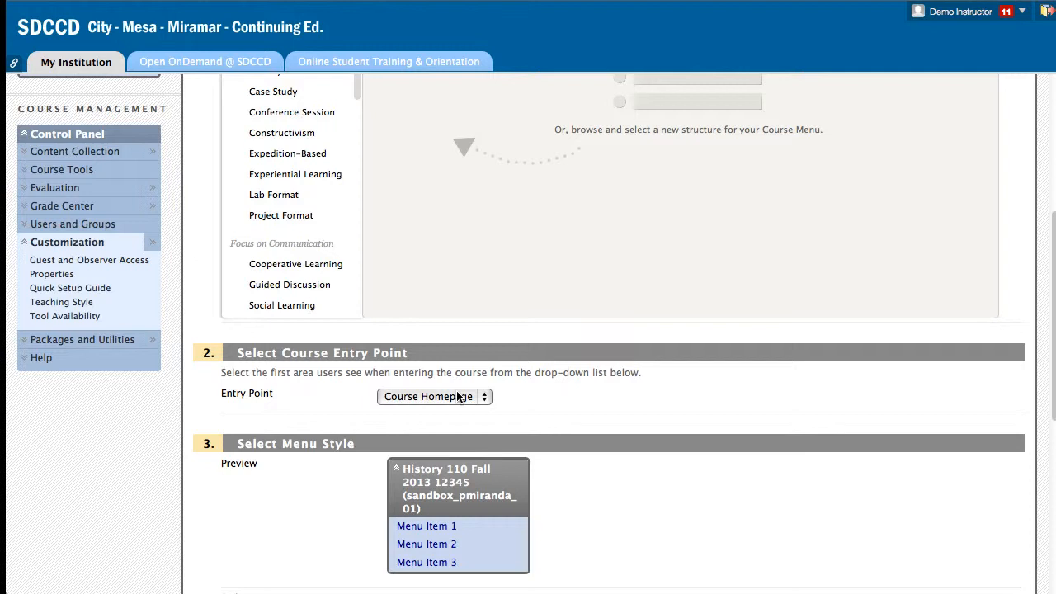
left_click(458, 397)
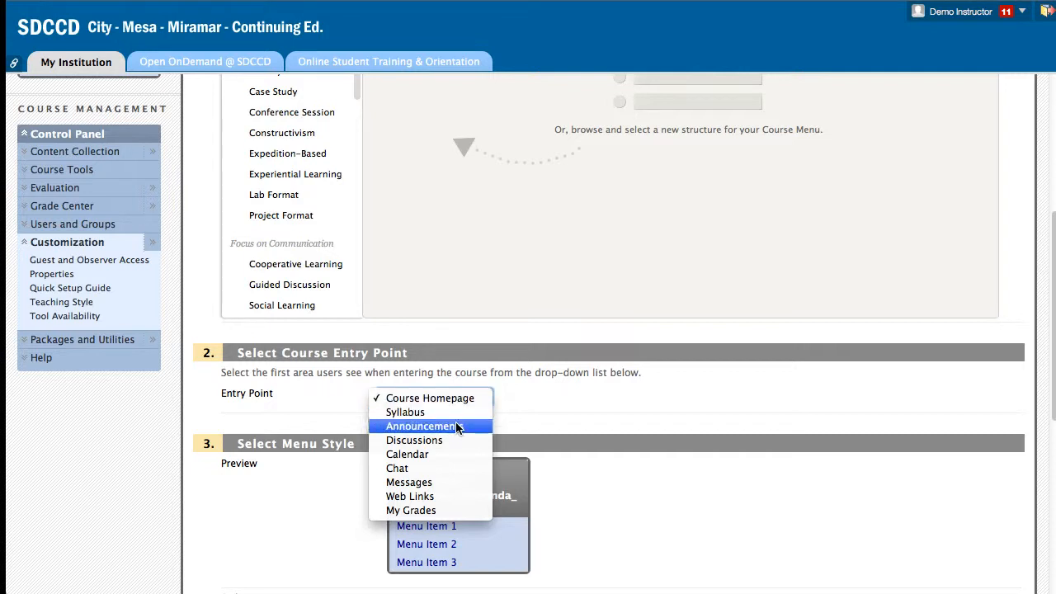
left_click(462, 427)
scroll(989, 537, "down", 5)
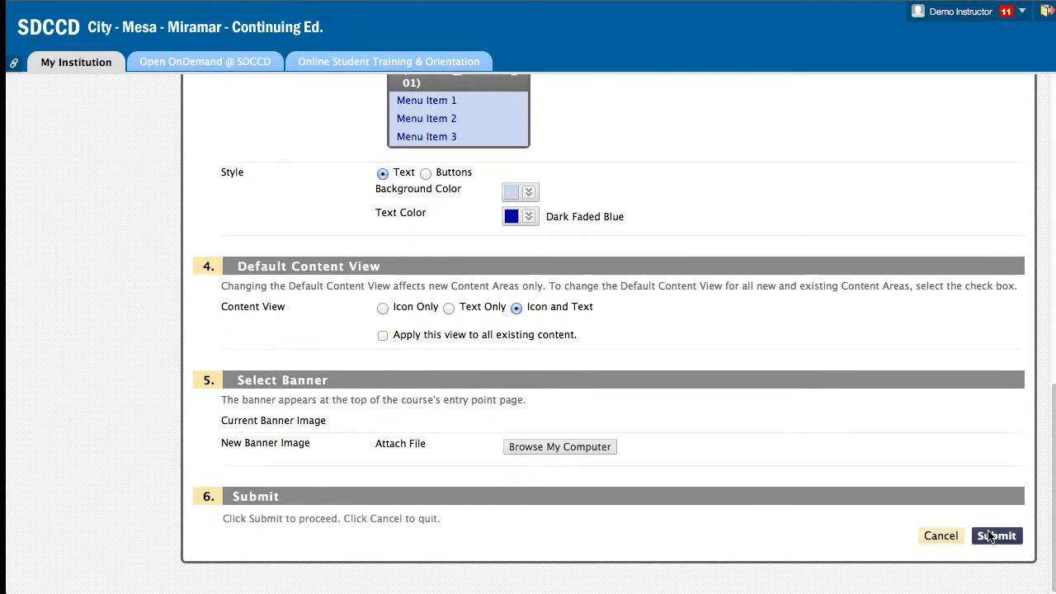
left_click(995, 536)
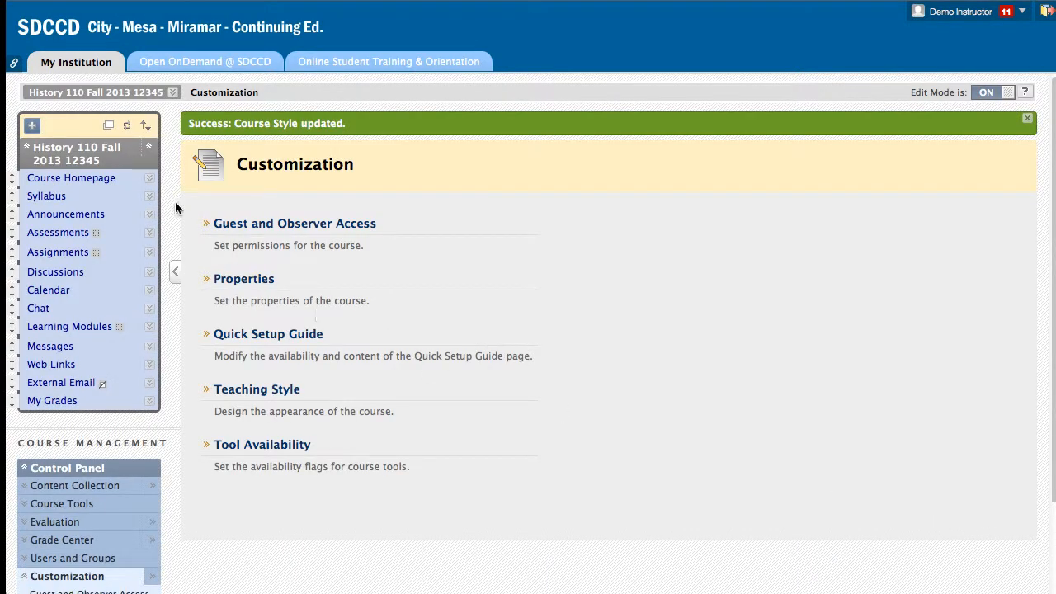
left_click(100, 62)
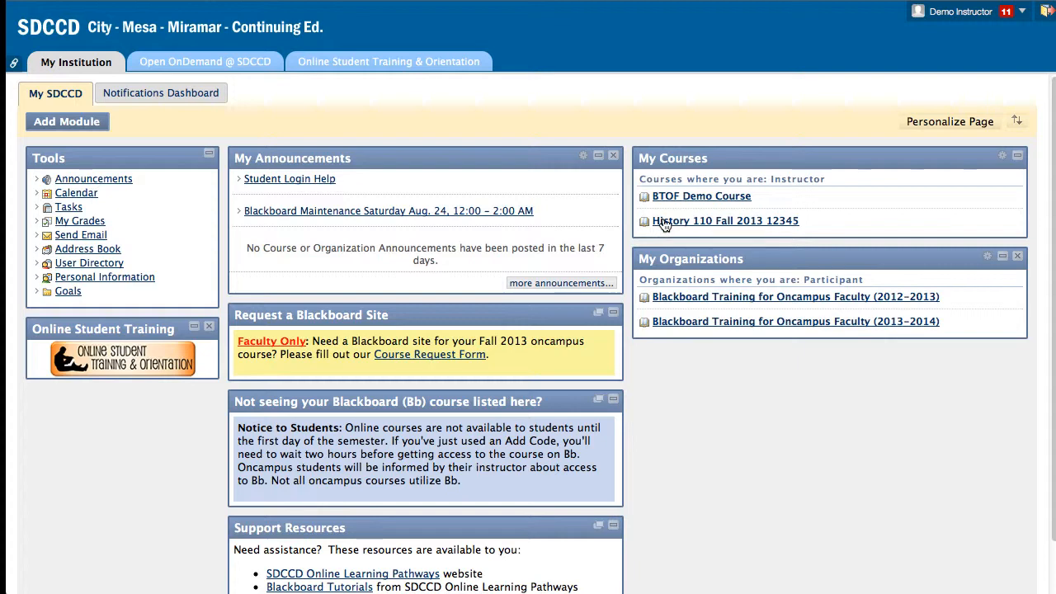
left_click(664, 222)
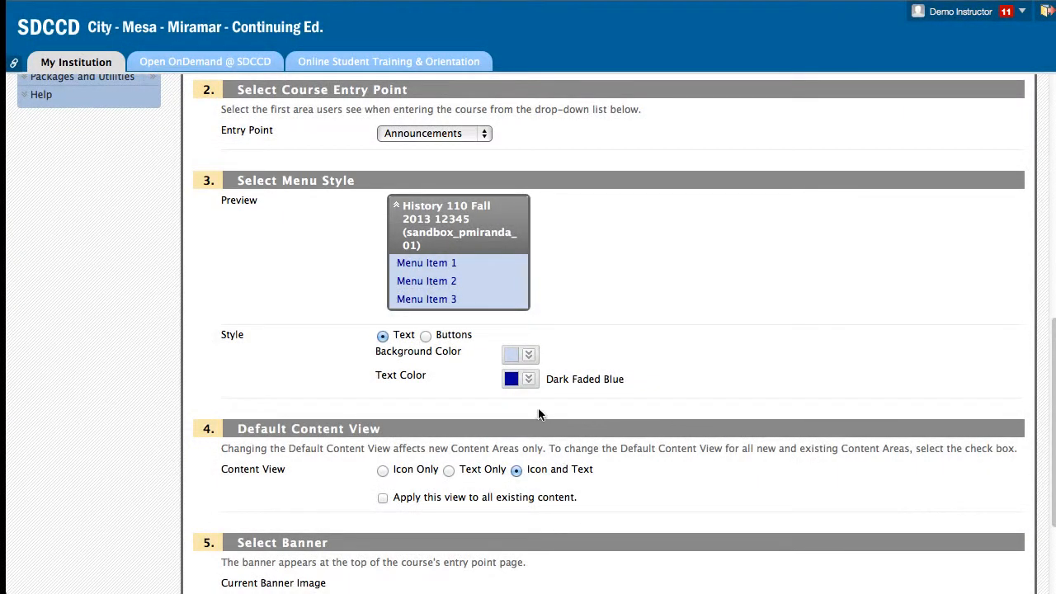
Change the course menu style to solid rectangular buttons in Green 02 and submit the style.
left_click(426, 336)
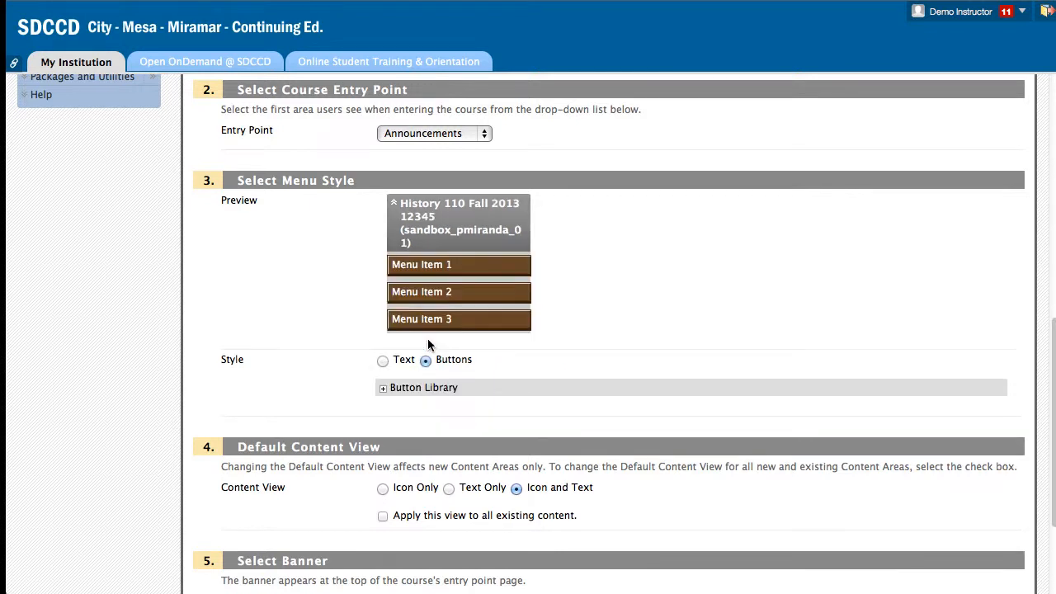
left_click(413, 388)
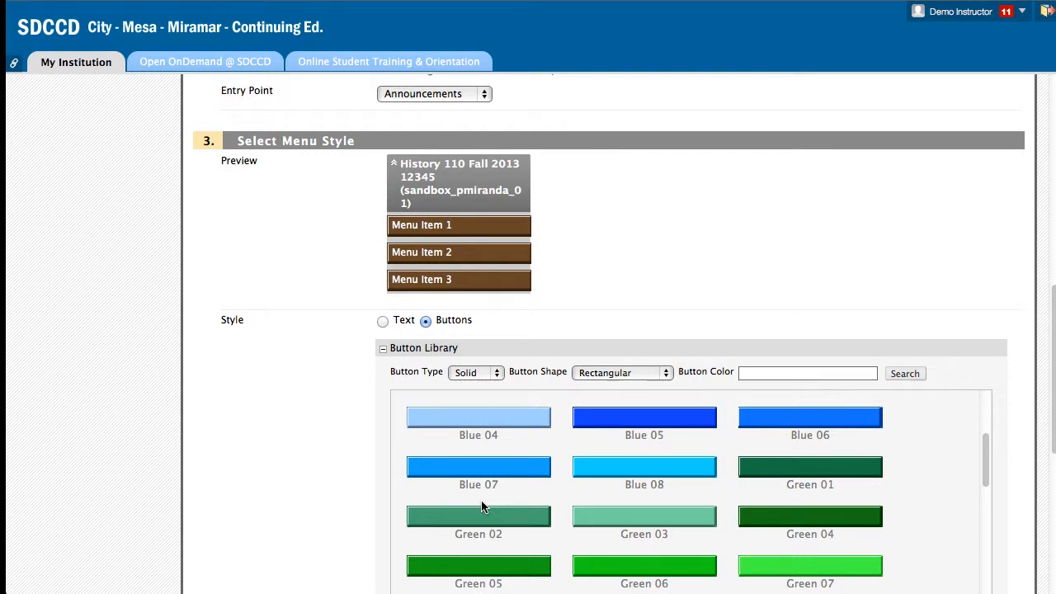
scroll(483, 507, "down", 1)
left_click(483, 508)
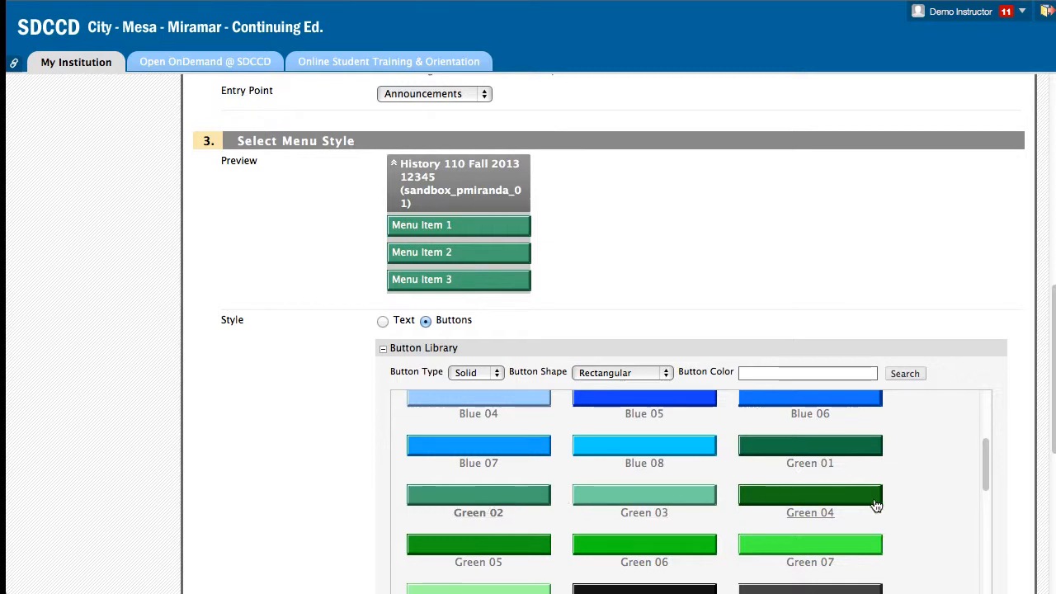
scroll(876, 505, "down", 10)
scroll(876, 506, "down", 3)
scroll(1026, 509, "down", 10)
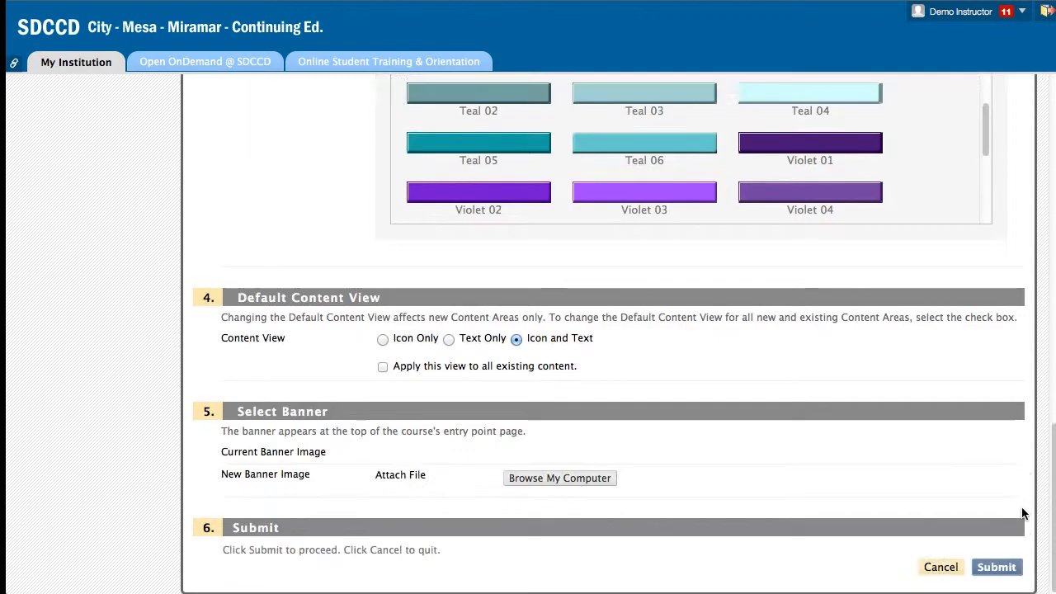
left_click(1001, 568)
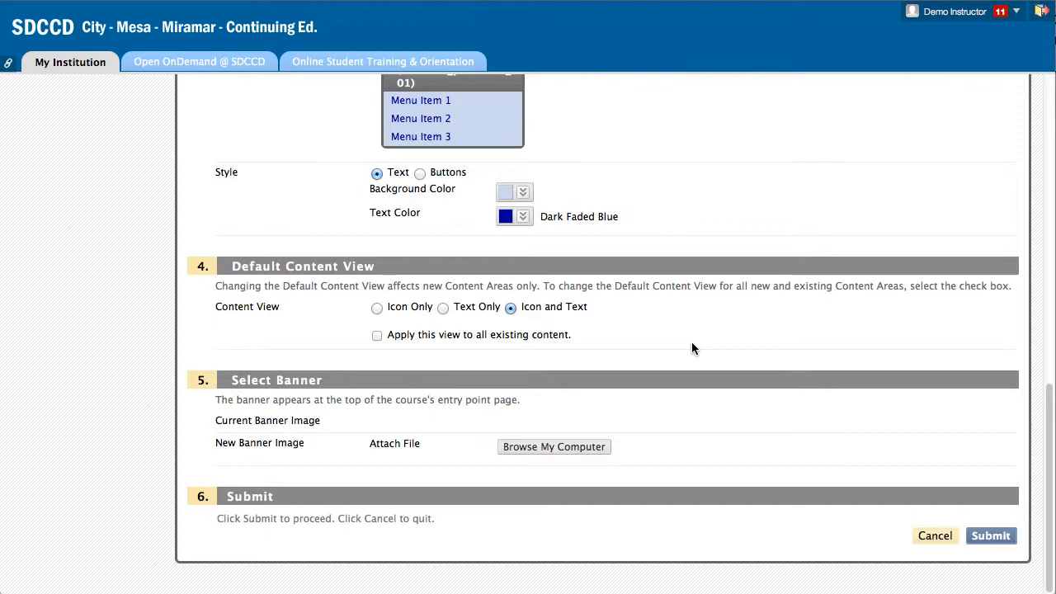
Set the default content view to Icon Only, submit the style, and open the Course Homepage.
left_click(376, 307)
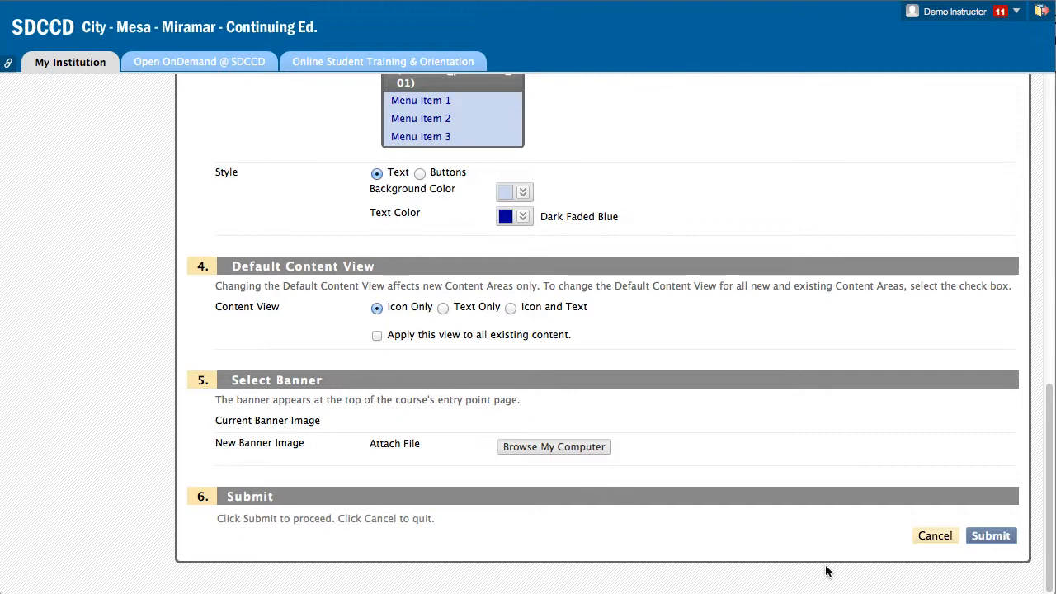
left_click(990, 536)
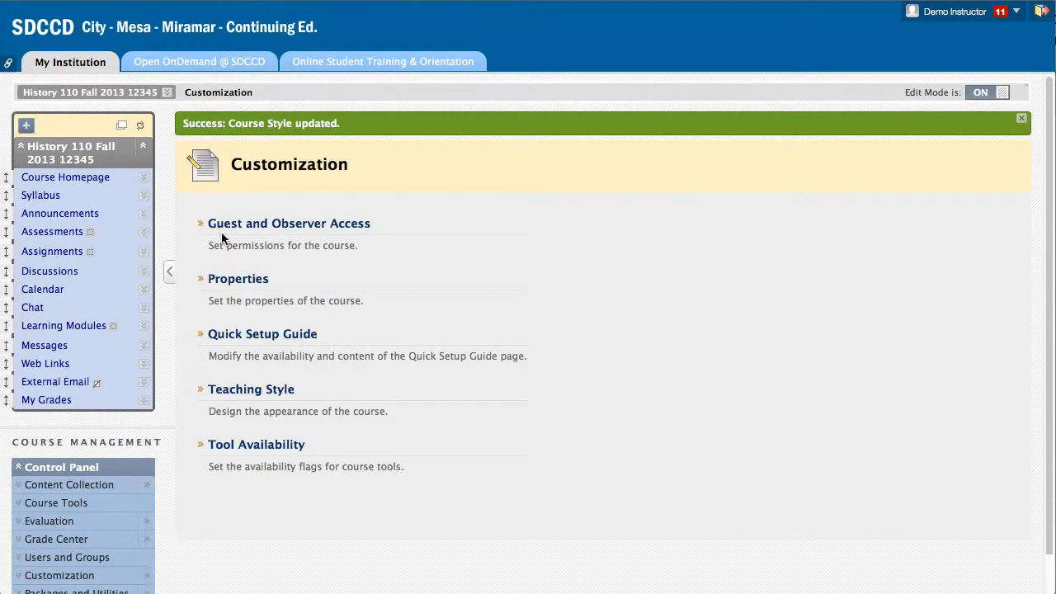
left_click(66, 178)
left_click_drag(281, 220, 286, 272)
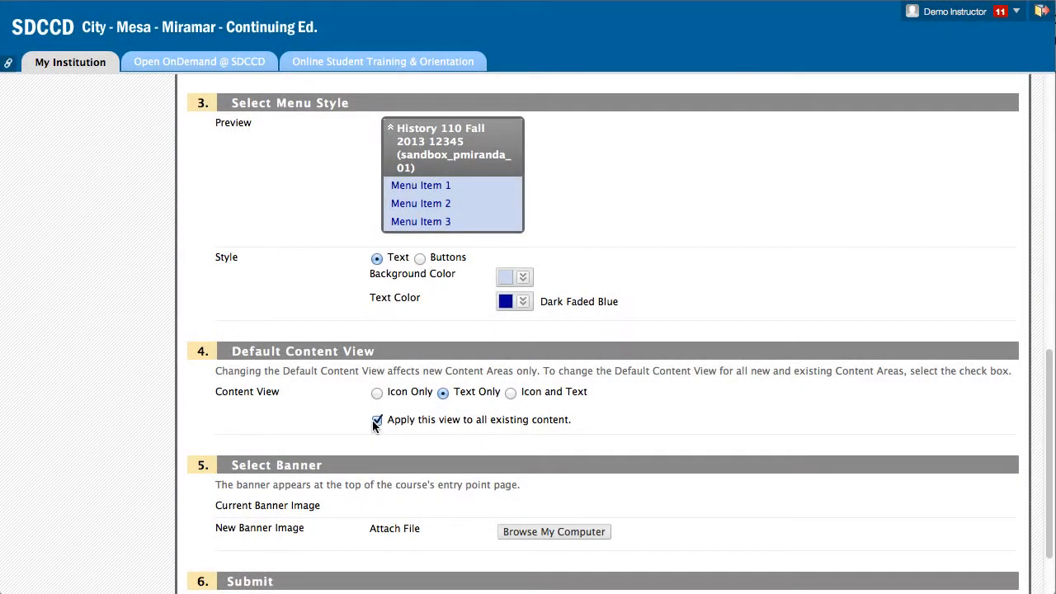
Submit the style with the Text Only content view applied to all existing content, and open the Course Homepage.
scroll(890, 581, "down", 1)
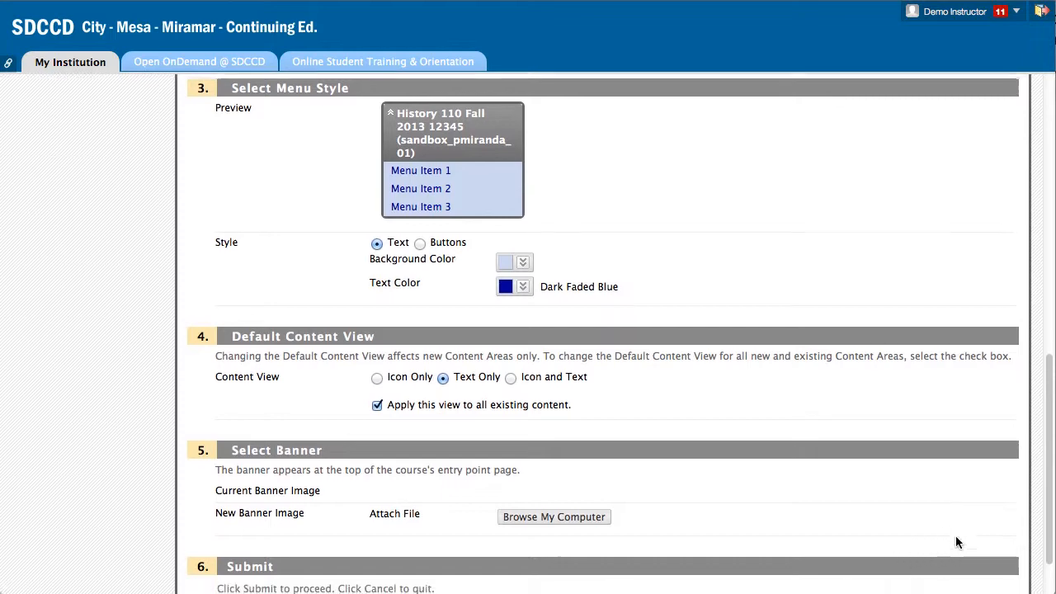
left_click(984, 580)
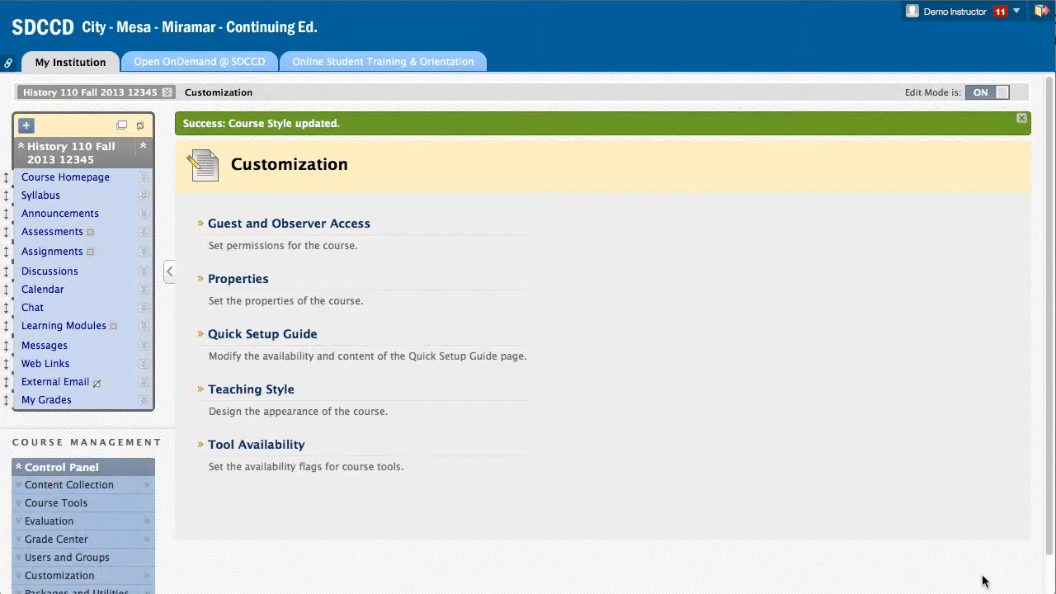
left_click(94, 180)
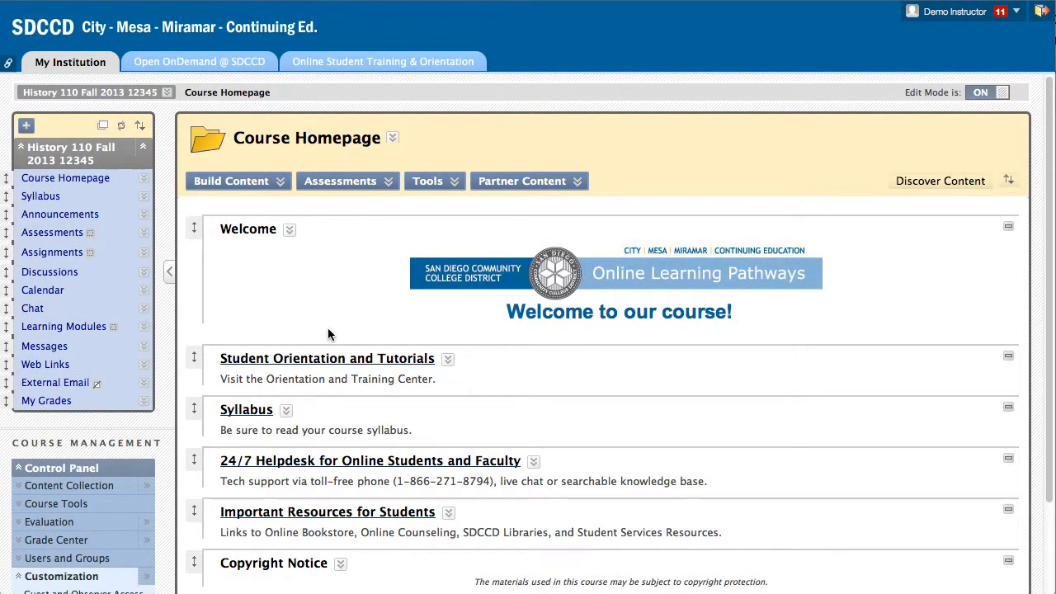
Set the Teaching Style's default content view to Icon and Text for all existing content, submit it, and open the Course Homepage.
scroll(326, 330, "down", 3)
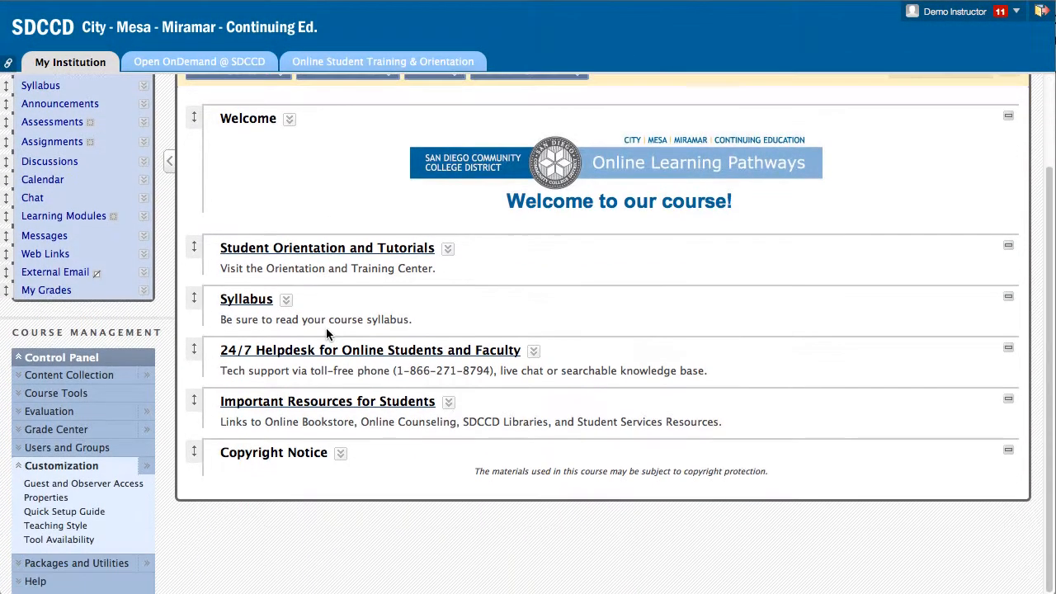
left_click(63, 532)
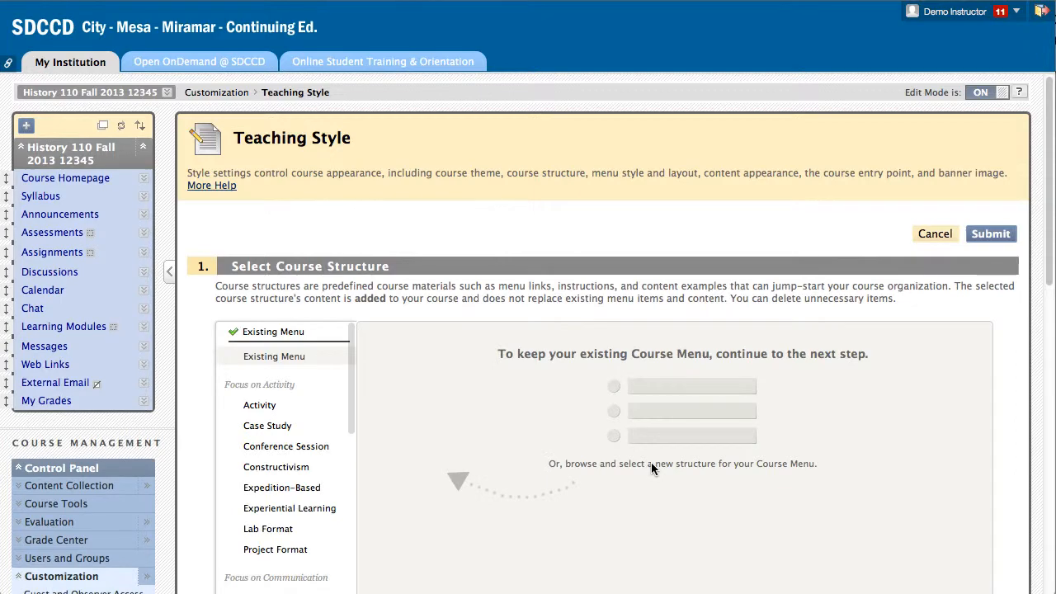
scroll(651, 469, "down", 10)
scroll(652, 469, "down", 5)
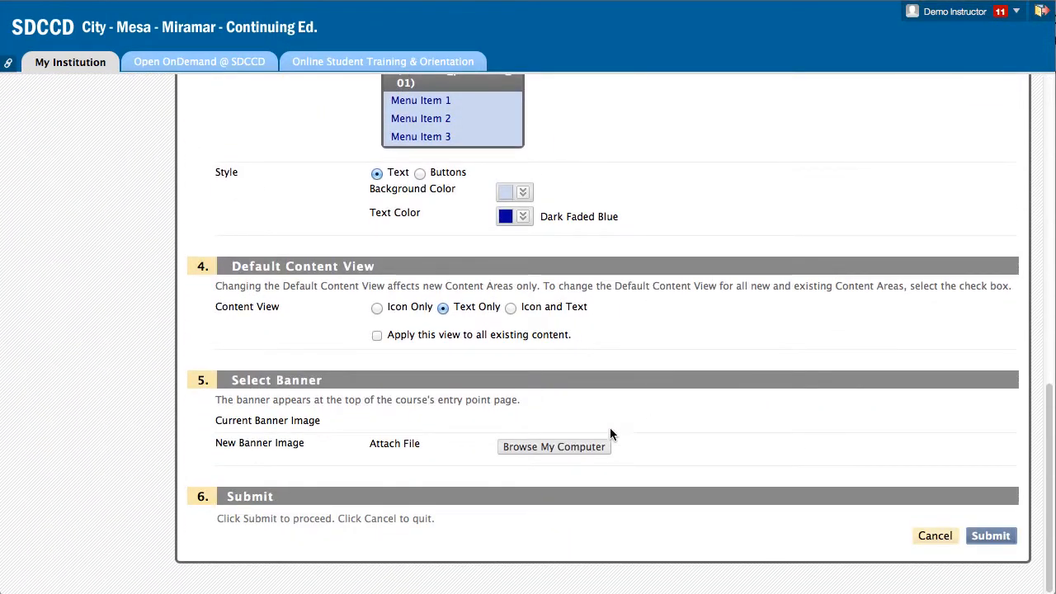
left_click(511, 308)
left_click(376, 335)
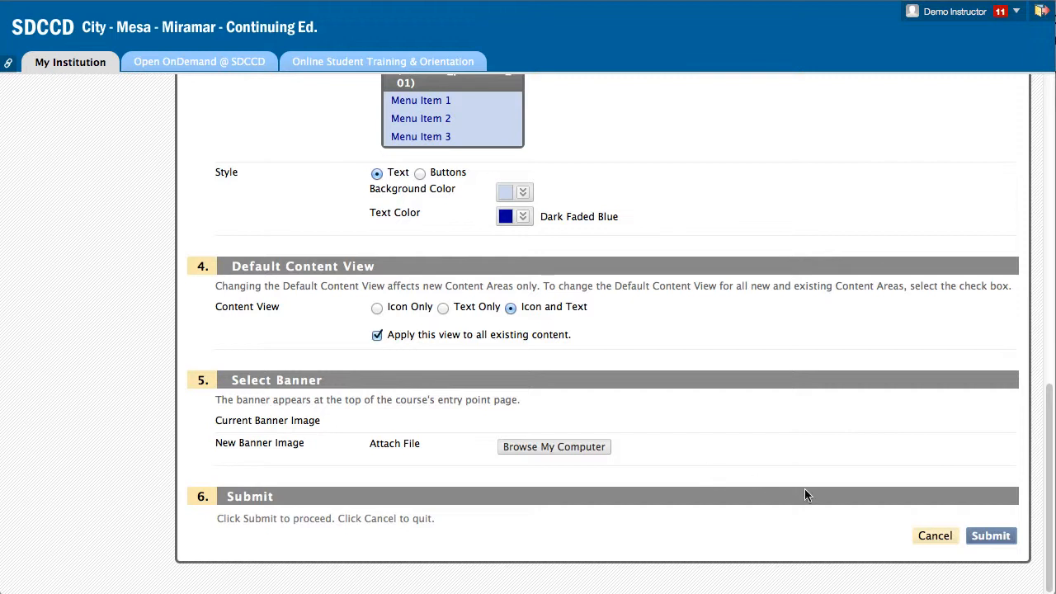
left_click(991, 541)
scroll(748, 447, "up", 15)
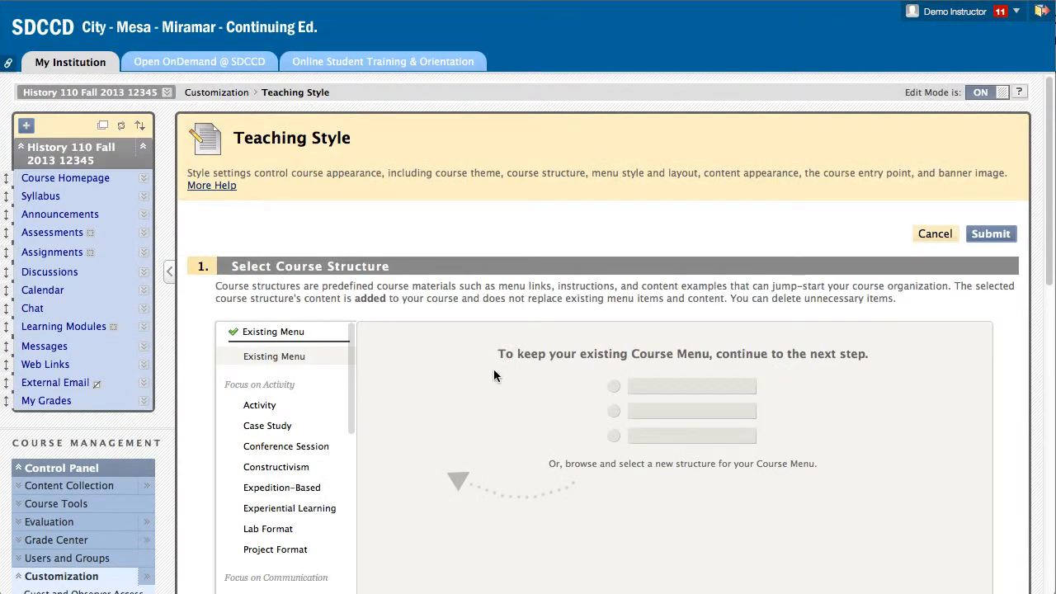
left_click(72, 179)
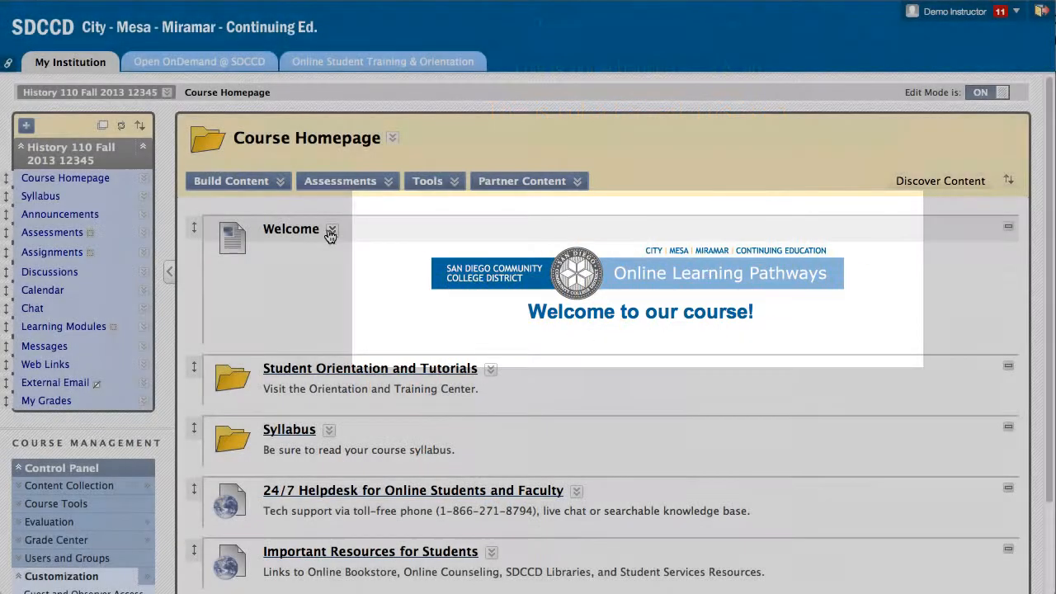
Open the Welcome item on the Course Homepage for editing.
left_click(258, 183)
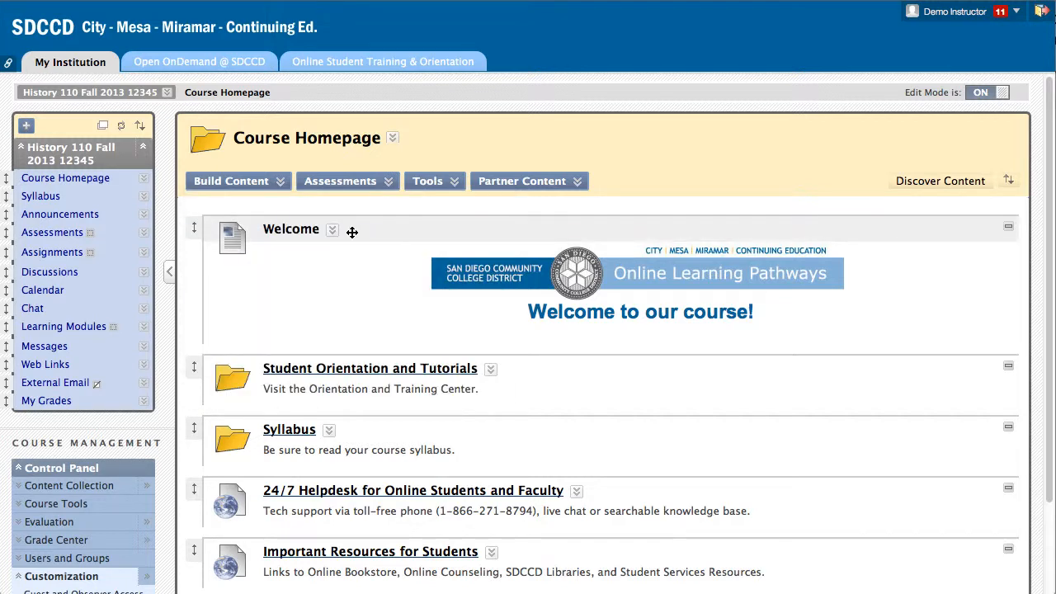
left_click(331, 235)
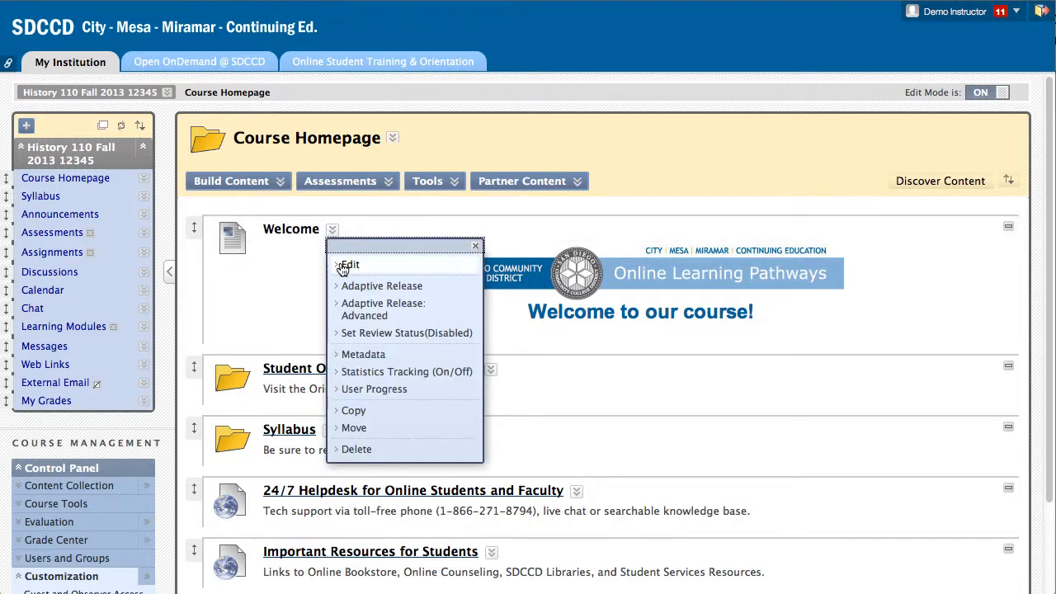
left_click(343, 270)
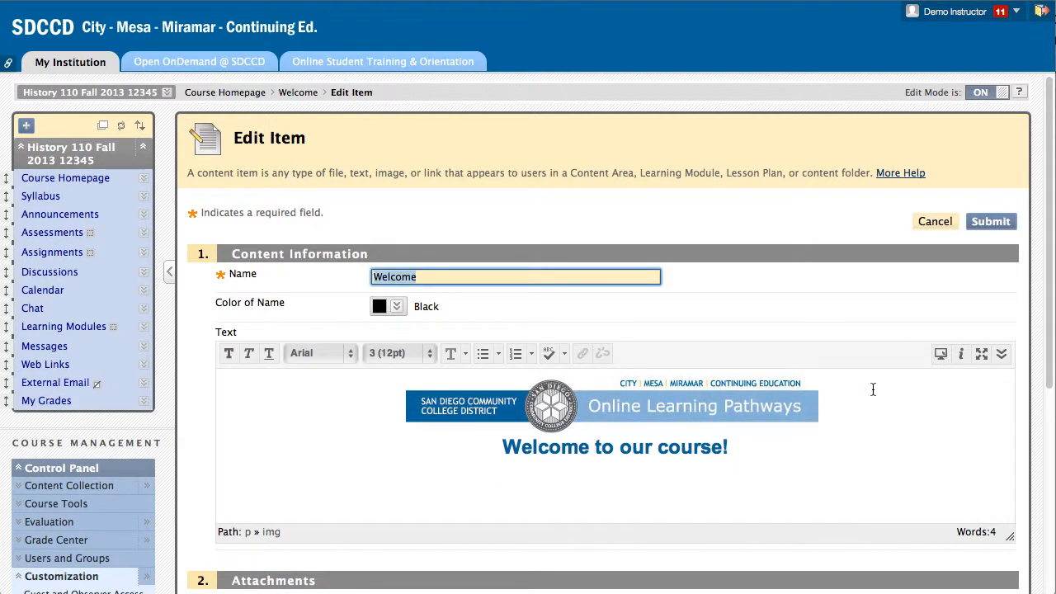
Select the banner image in the Welcome item's text, show the full editor tools, and open the image dialog for it.
left_click(643, 404)
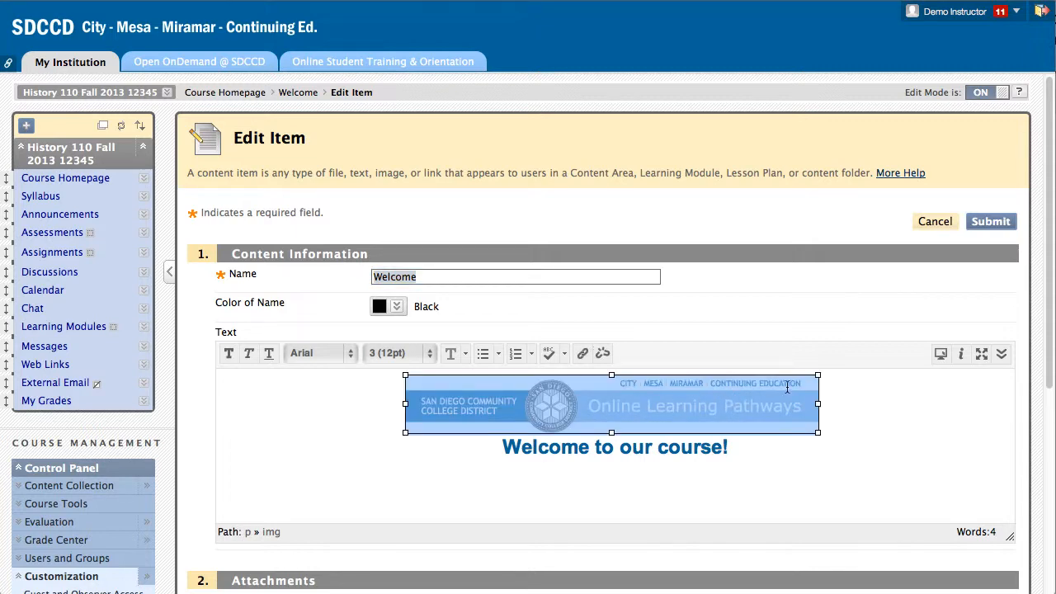
left_click(1001, 353)
left_click(269, 399)
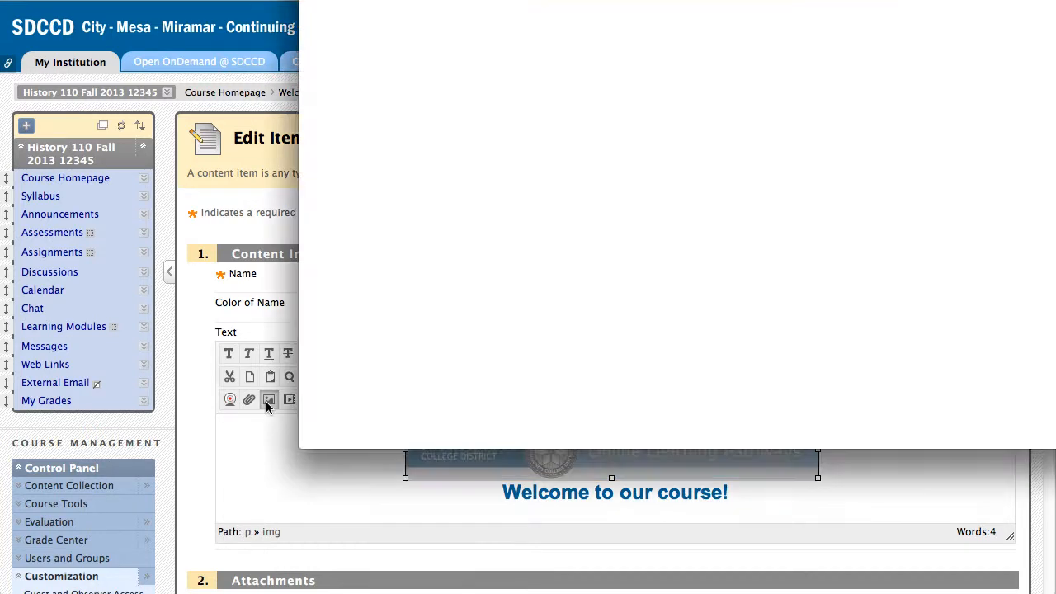
left_click_drag(688, 0, 454, 150)
triple_click(229, 271)
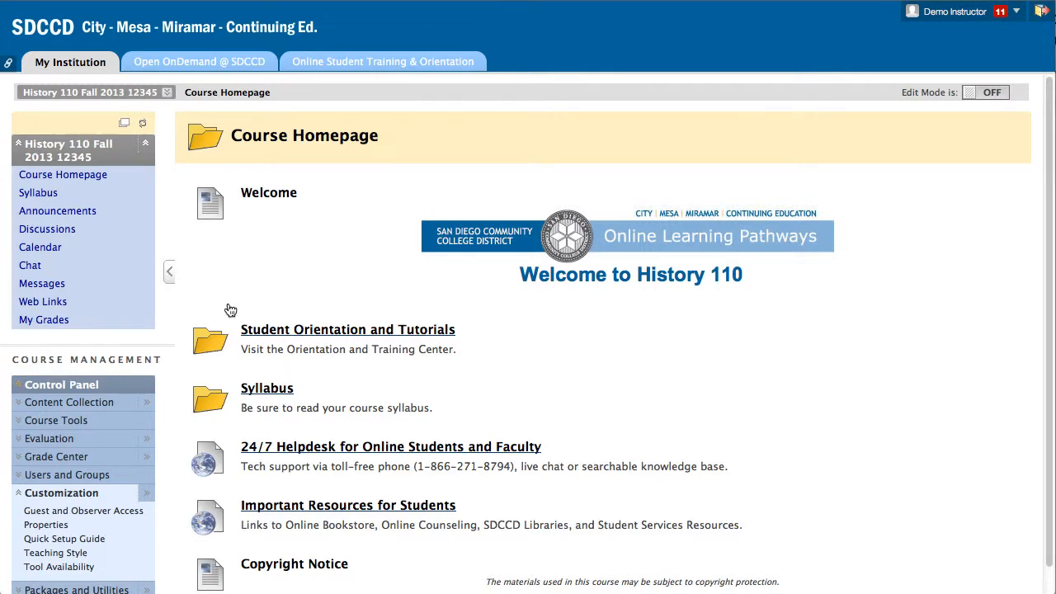
Attach sample_banner.png from Pictures as the course banner in Teaching Style, submit the style, and turn Edit Mode on.
left_click(55, 553)
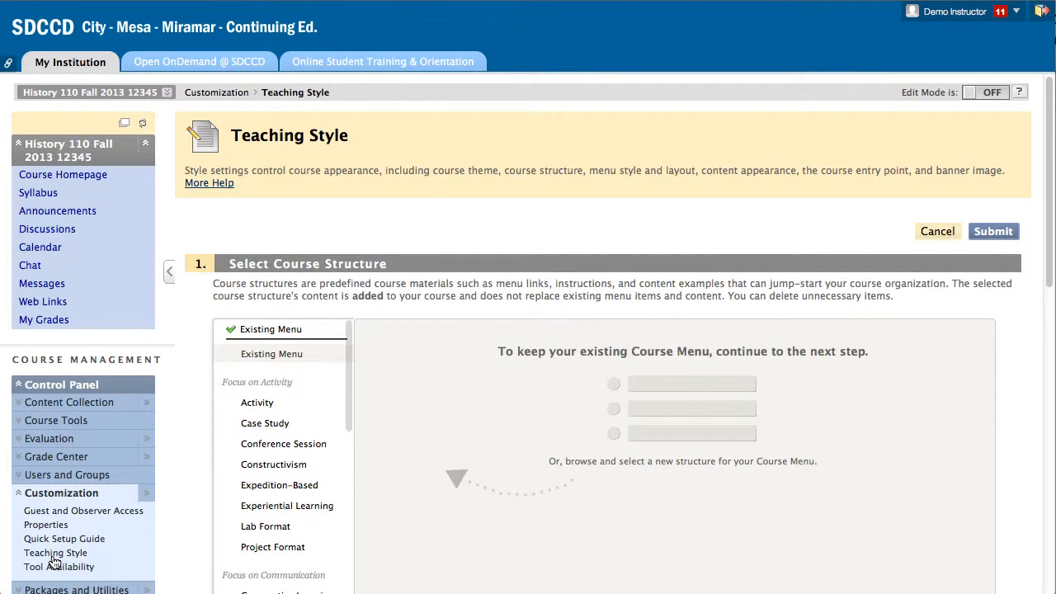
scroll(686, 491, "down", 15)
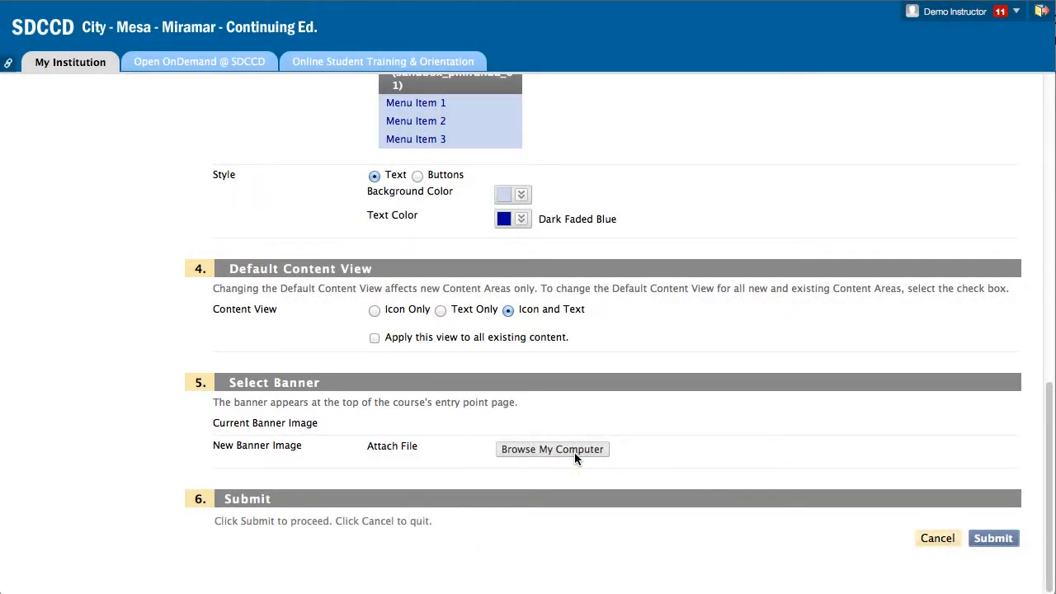
left_click(552, 449)
left_click(342, 202)
left_click(466, 162)
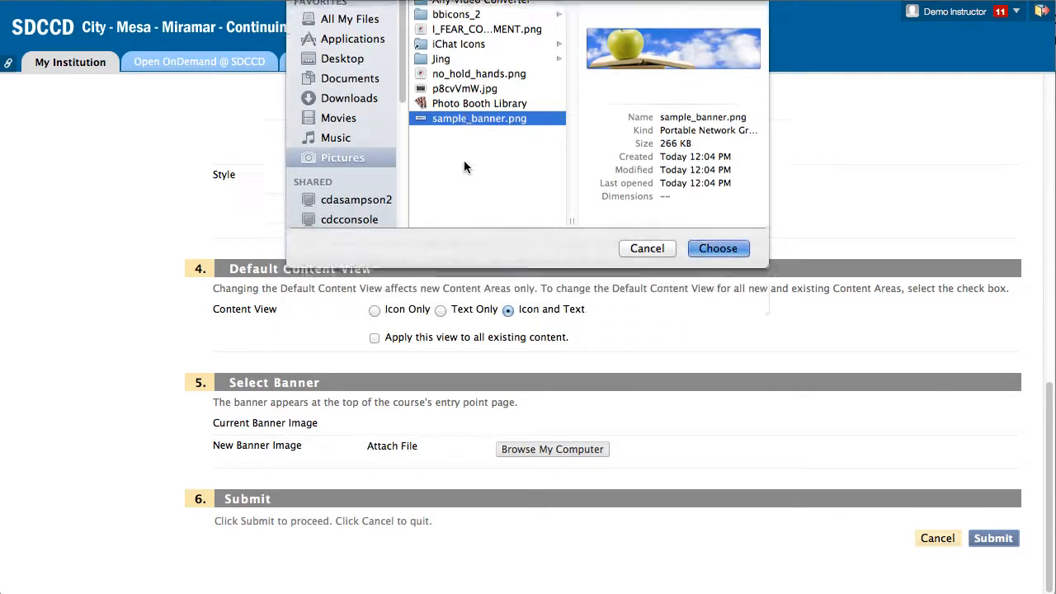
key("Return")
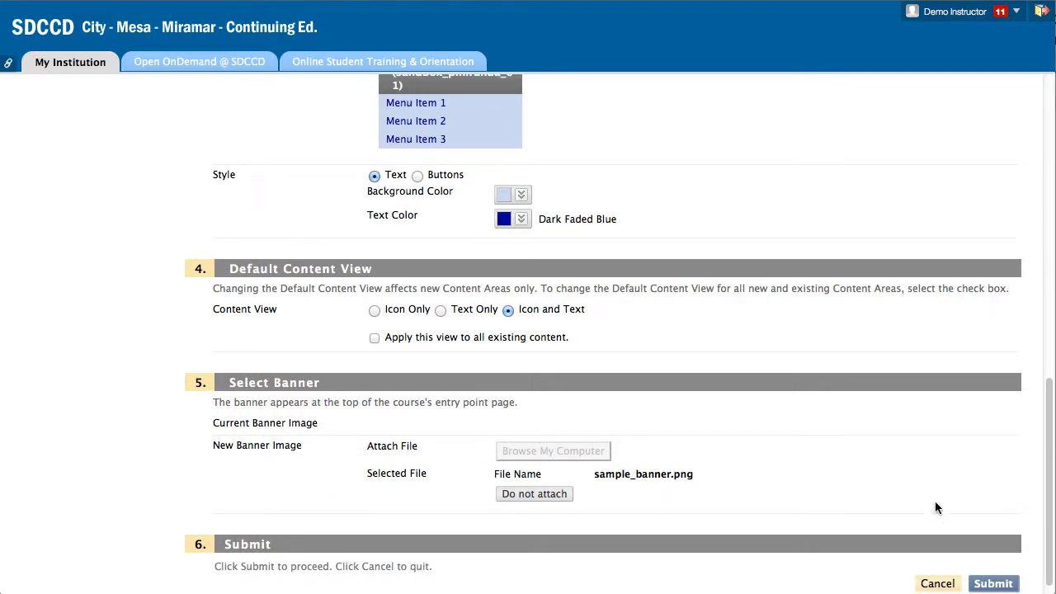
left_click(993, 584)
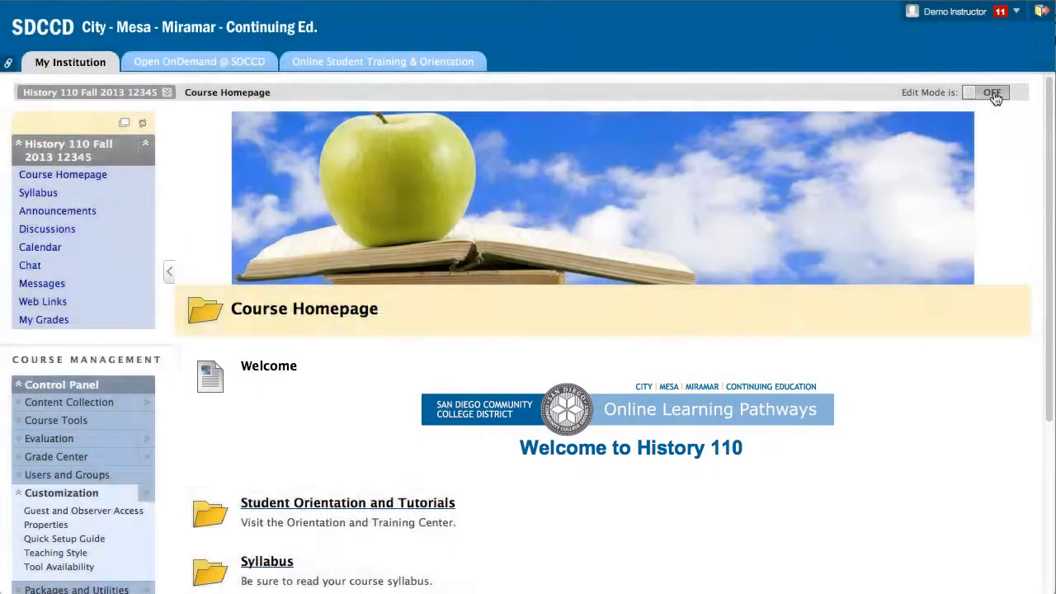
left_click(992, 94)
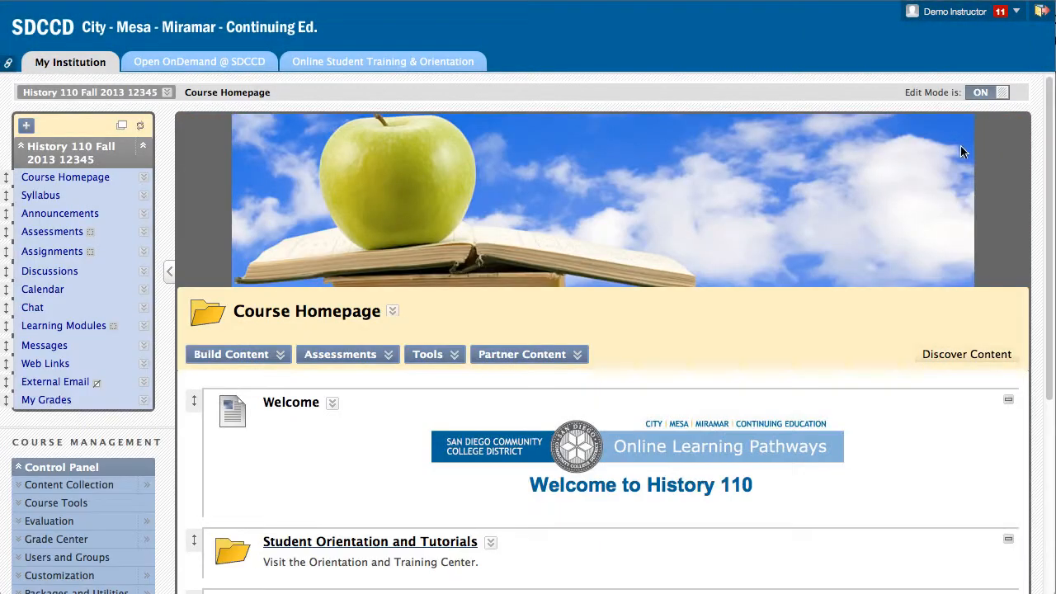